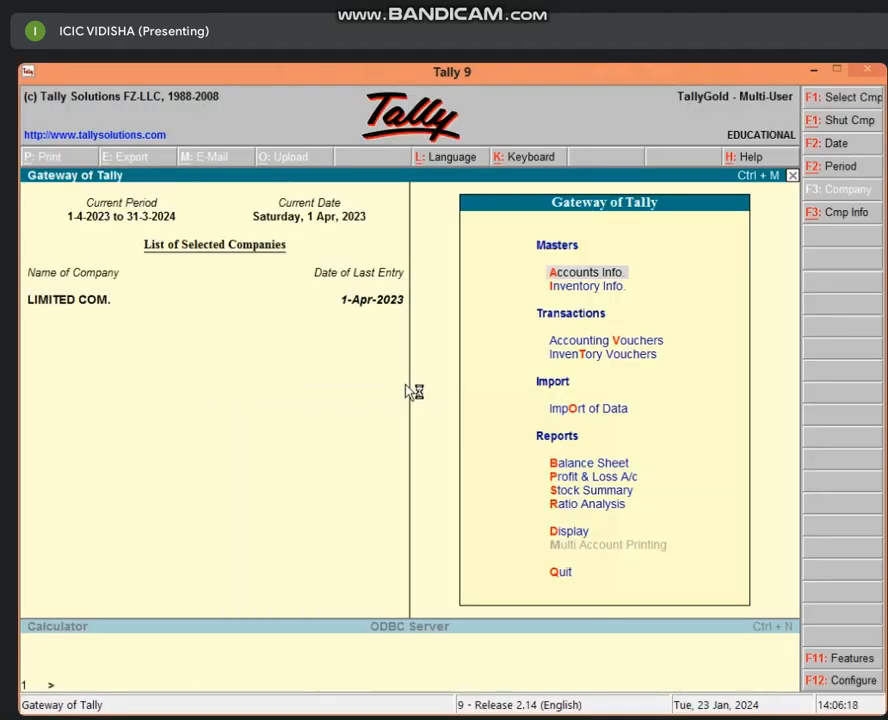
Step: Bring up the Company Info menu from Gateway of Tally with Alt+F3
key(alt+F3)
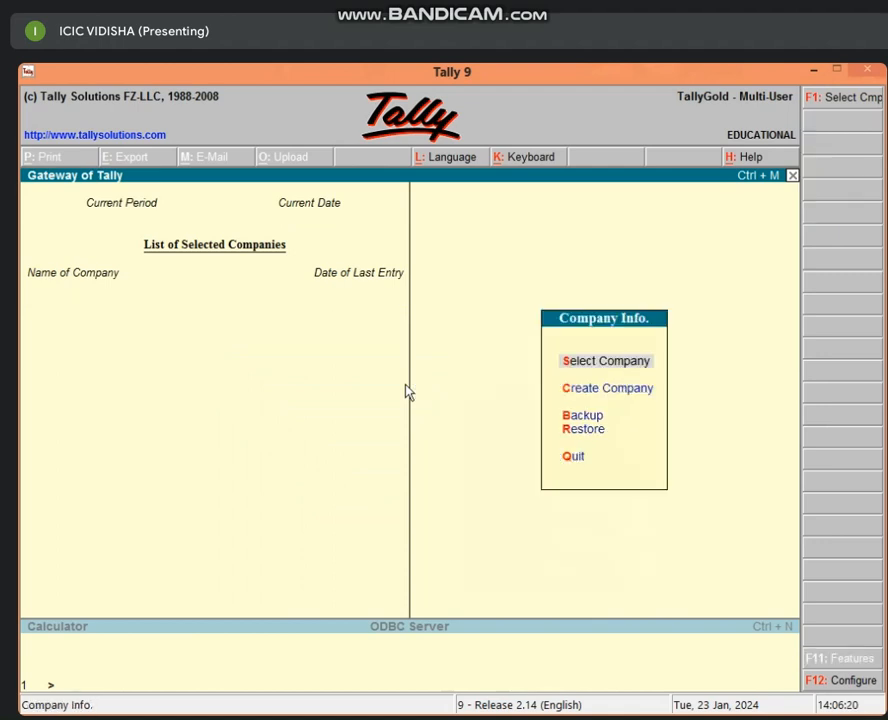
Step: Create company 'Icic' in Madhya Pradesh, filling in its address, PIN code and telephone number
text(cIcic)
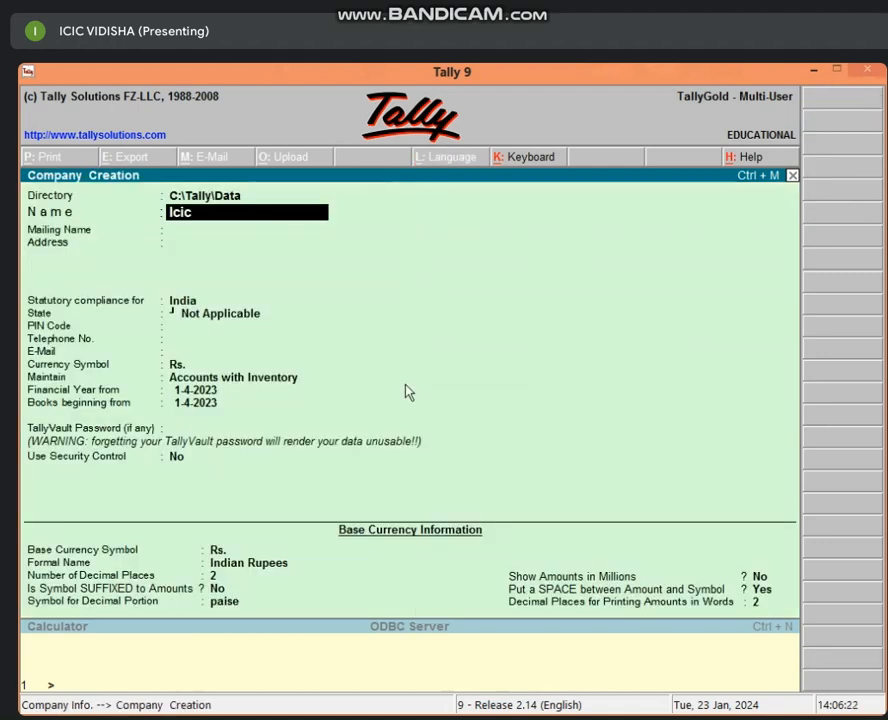
key(Return)
key(Return)
text(Vidisha)
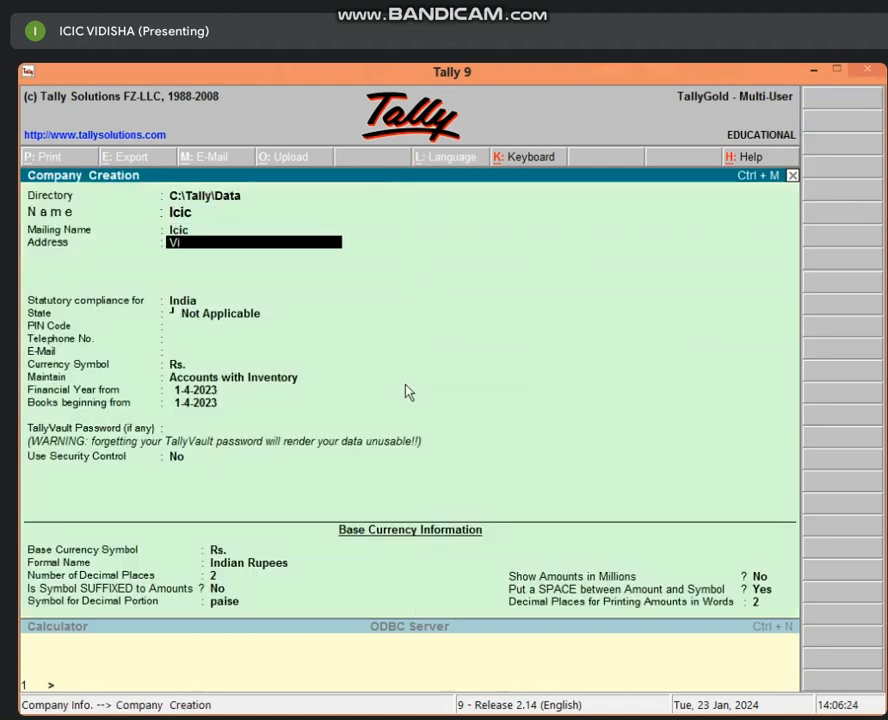
key(Return)
key(Return)
key(Return)
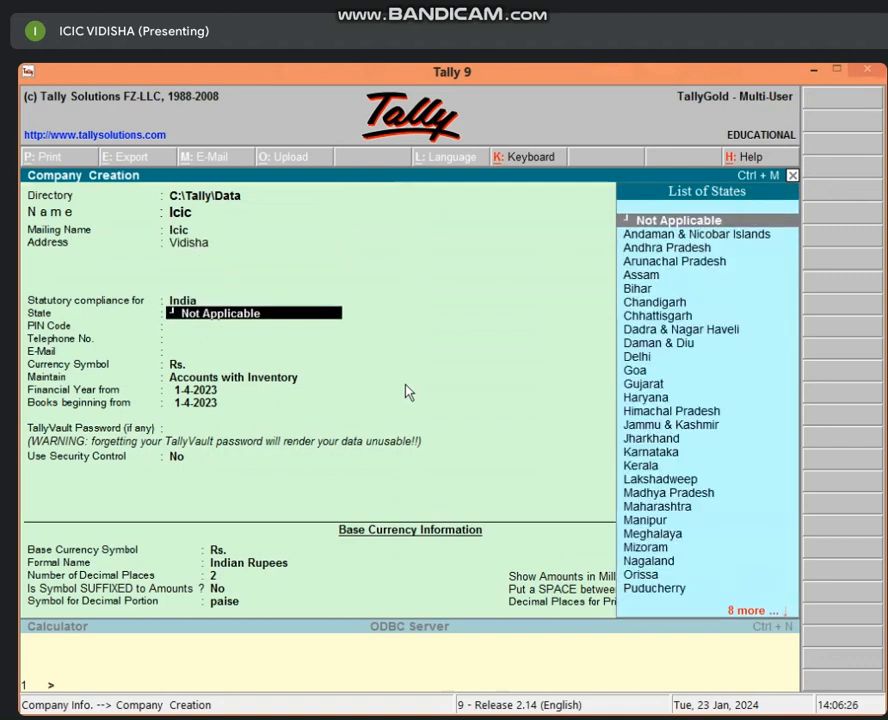
text(Mad)
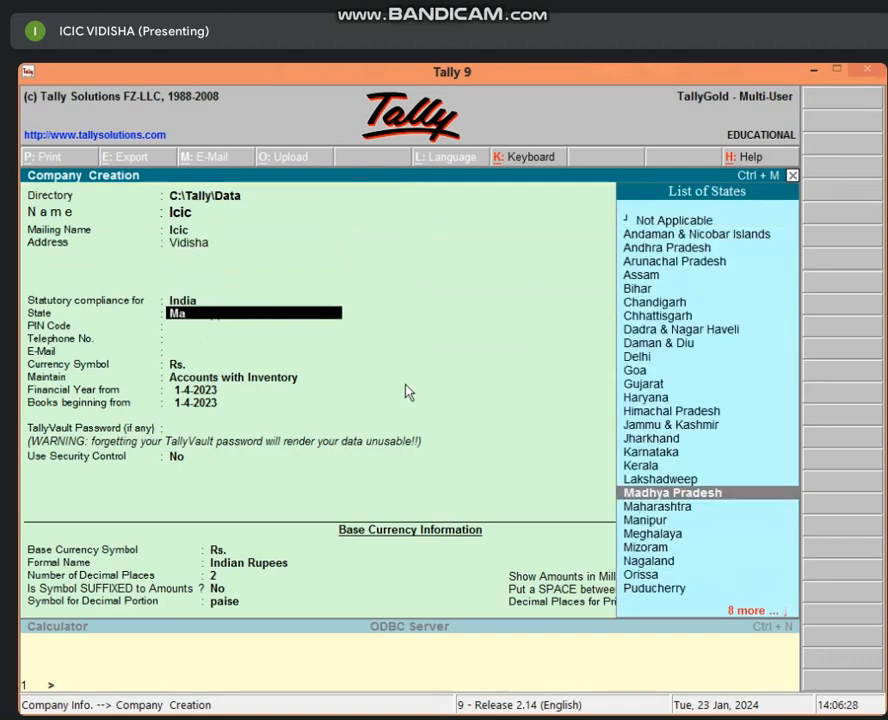
key(Return)
text(464001)
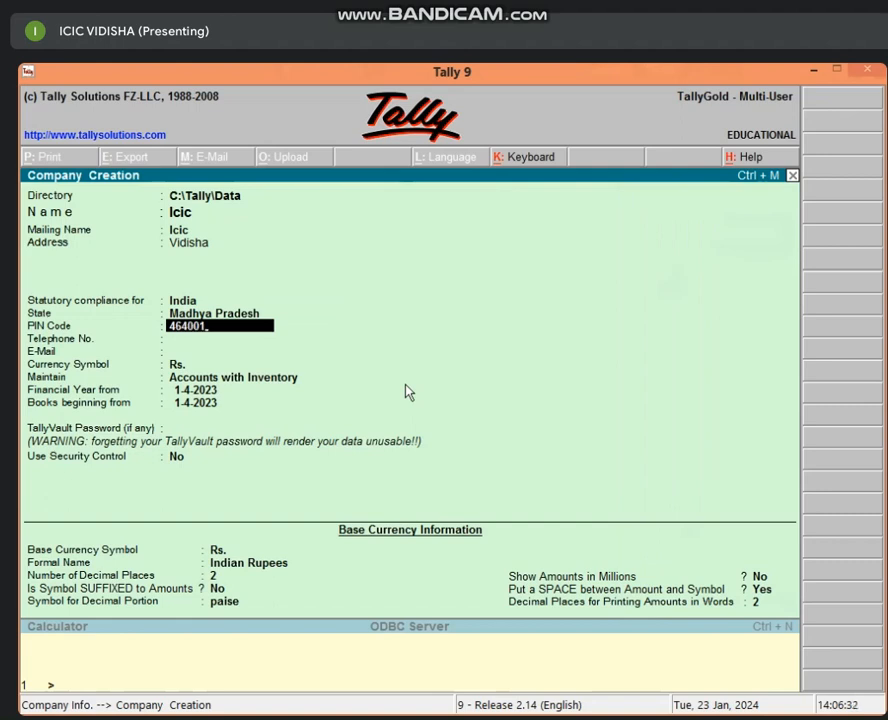
key(Return)
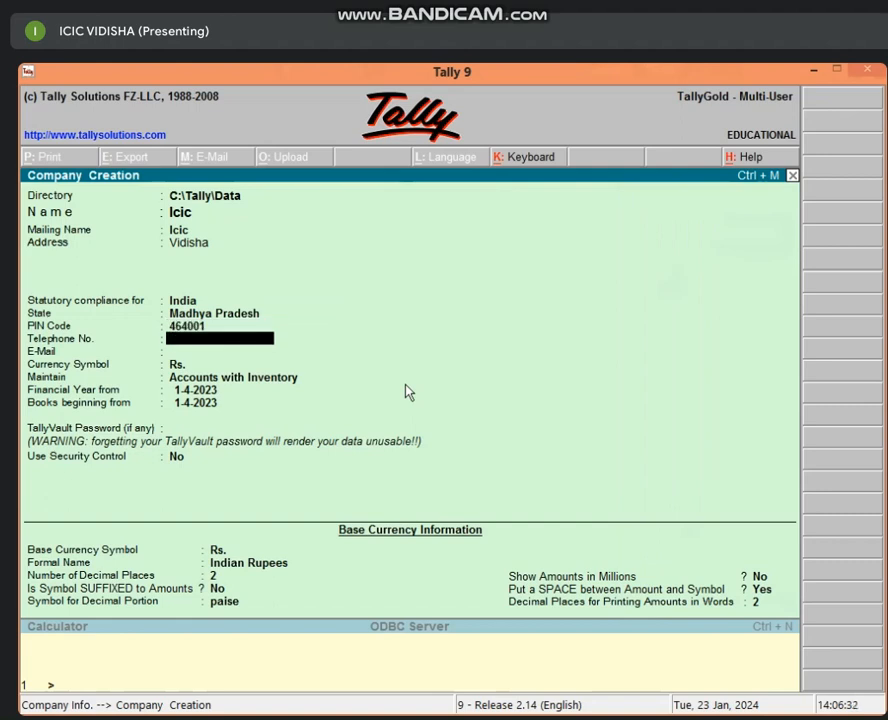
key(Return)
key(Return)
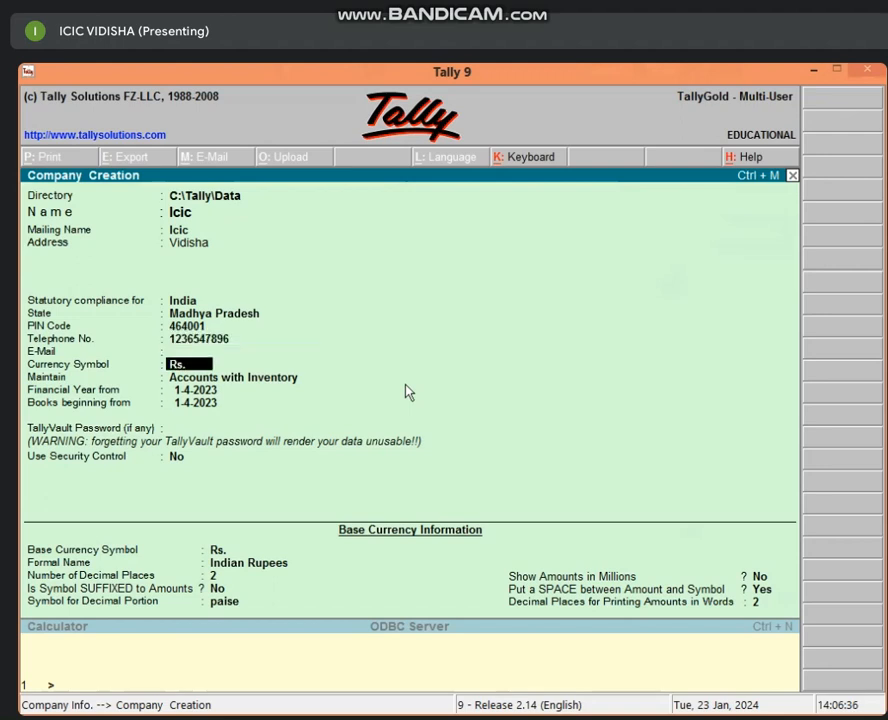
key(ctrl+a)
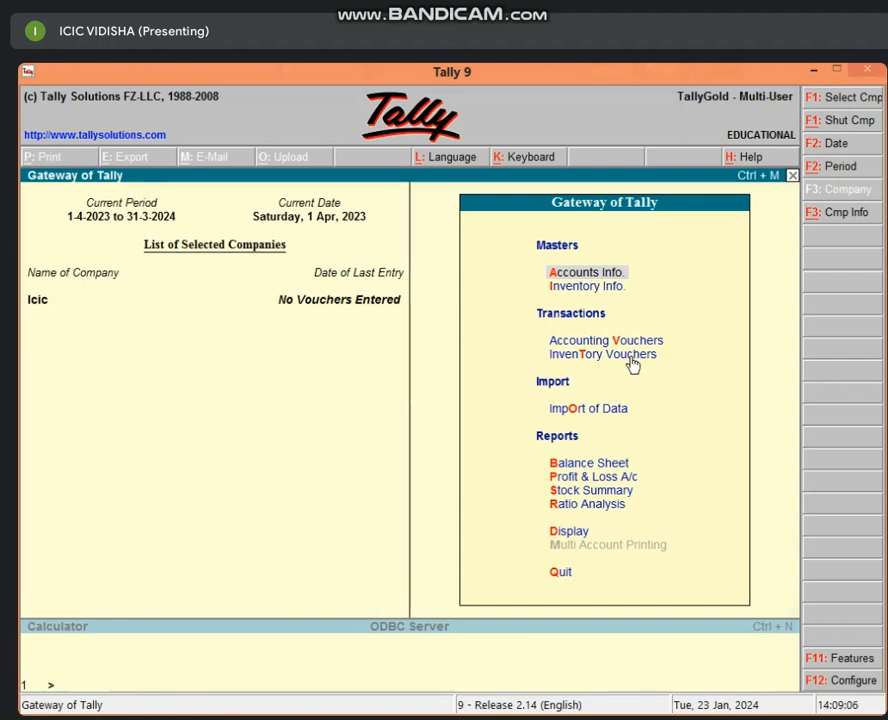
Step: Set Maintain Payroll to Yes in Accounting Features and return to Gateway of Tally
key(F11)
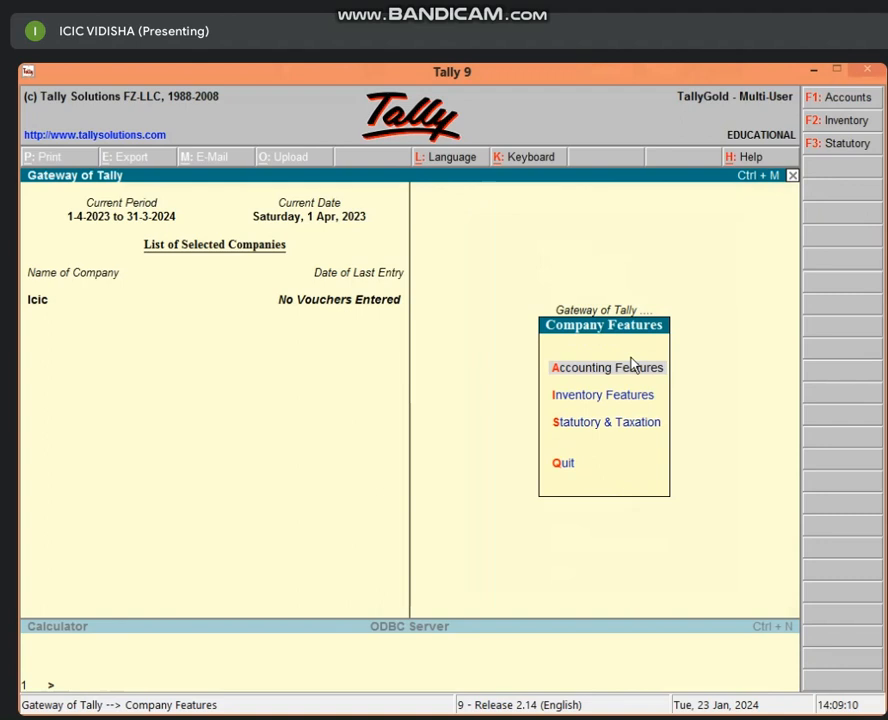
key(Return)
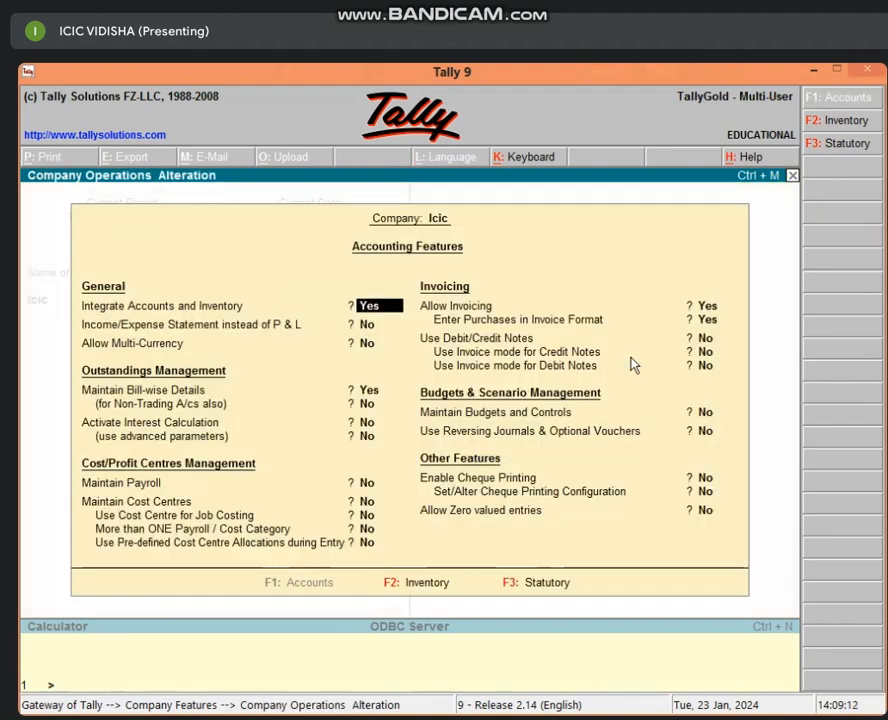
key(Return)
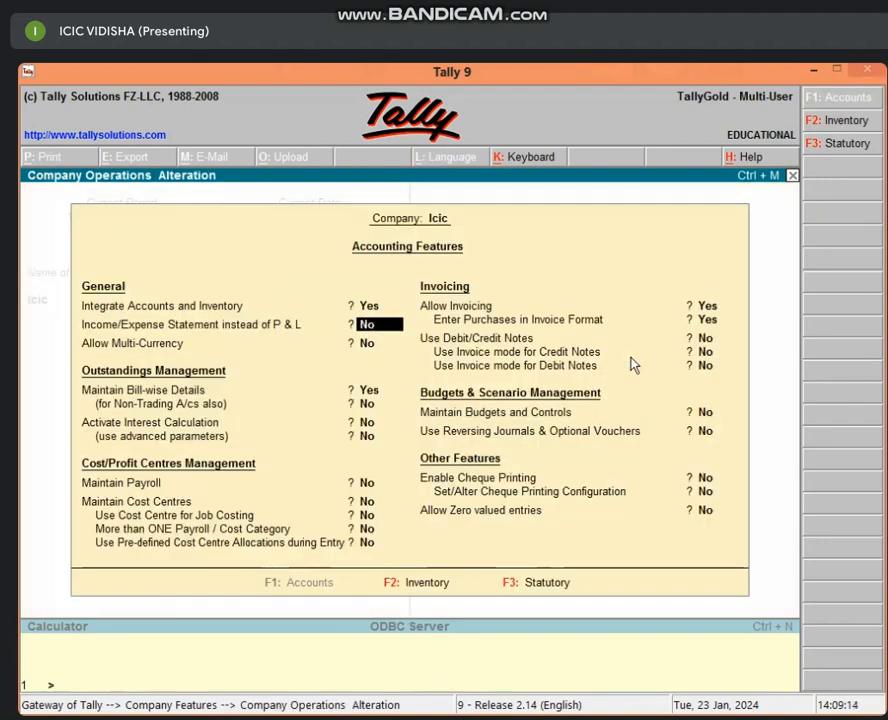
key(Return)
key(Return)
key(Return)
key(Return)
key(Return)
key(Return)
key(Return)
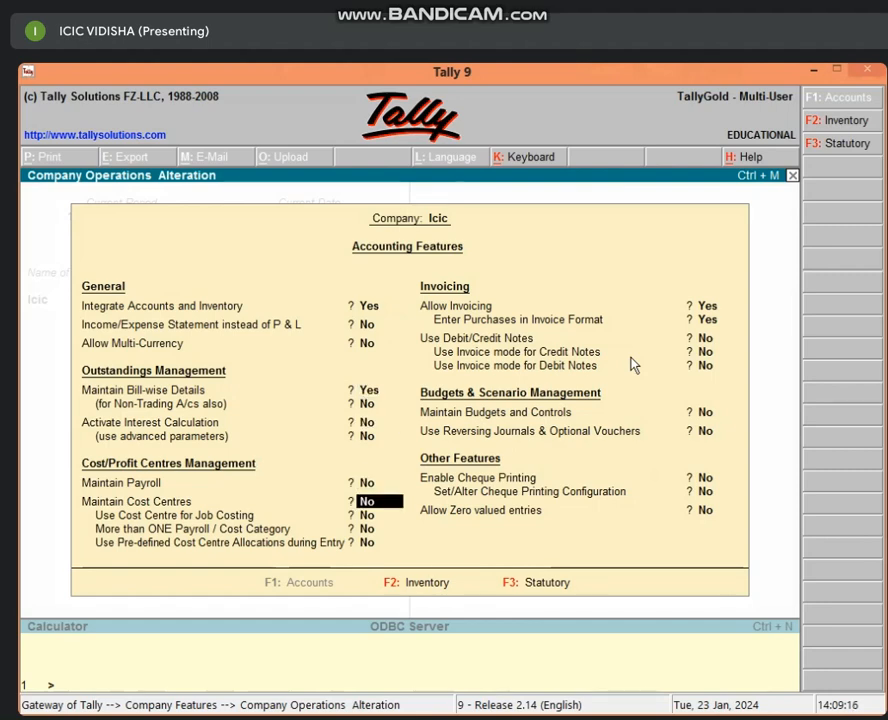
key(Up)
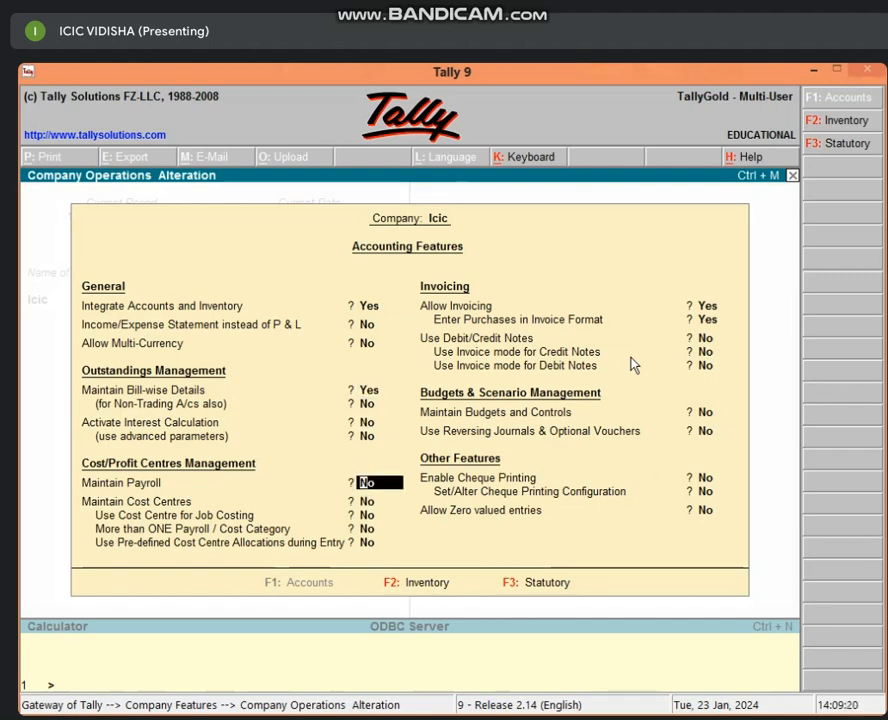
text(y)
key(Return)
key(Return)
key(Return)
key(Return)
key(Return)
key(Return)
key(Return)
key(Return)
key(Return)
key(Return)
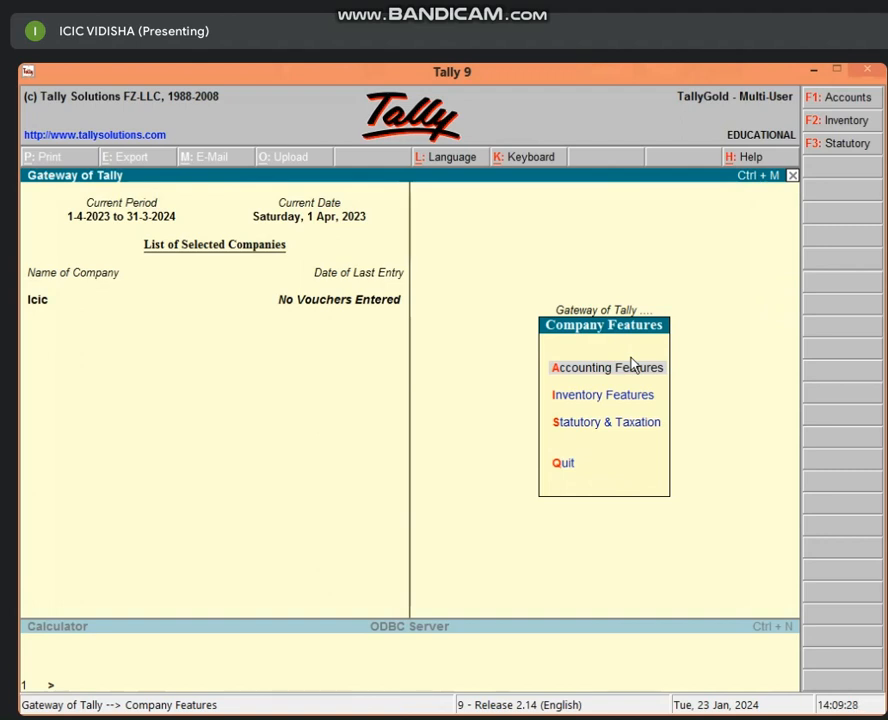
key(Escape)
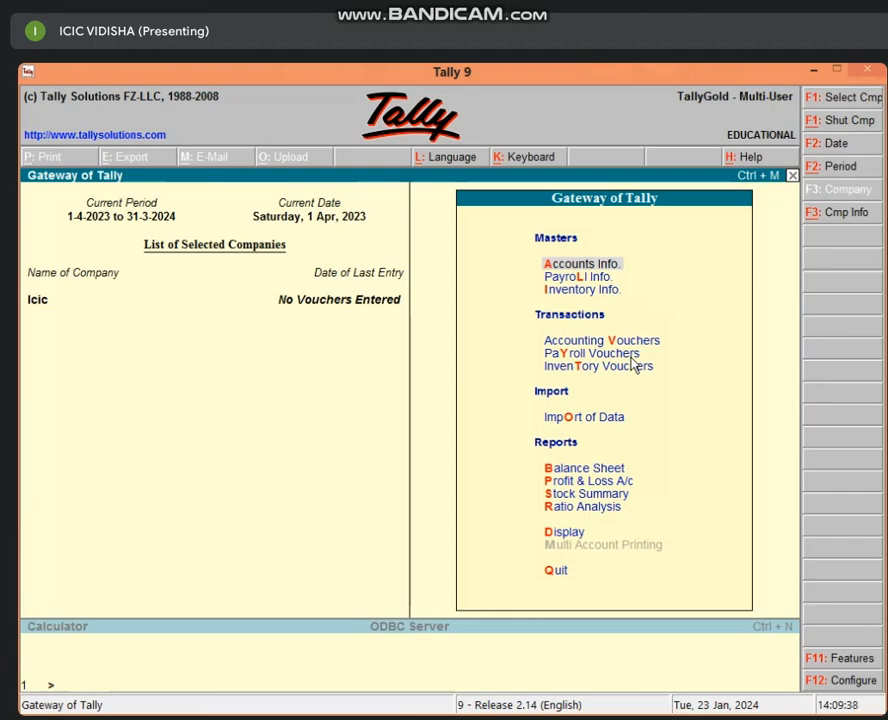
Step: Reopen Accounting Features and quit without making any changes
key(F11)
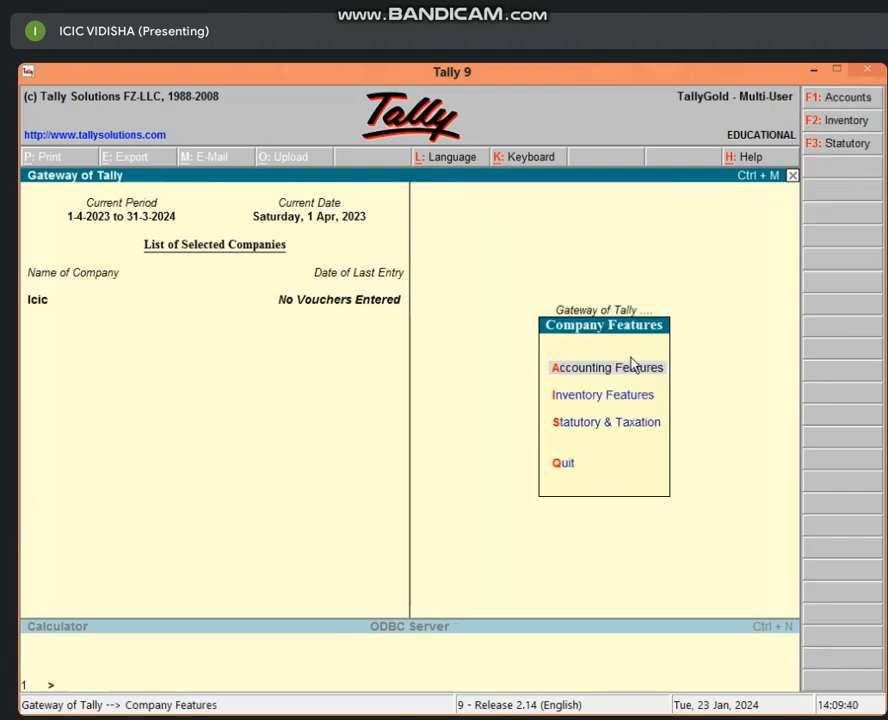
key(Return)
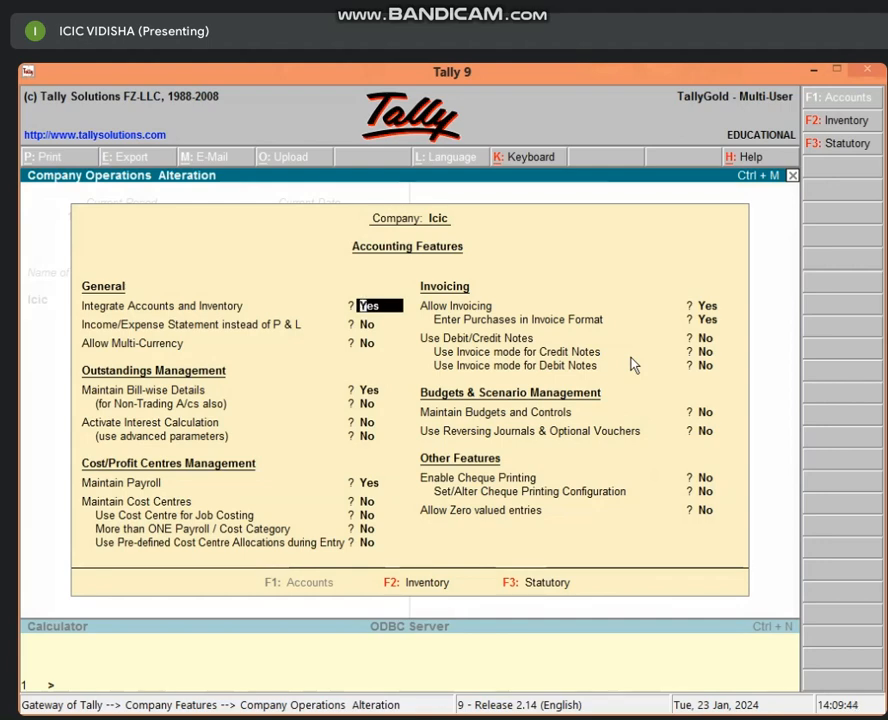
key(Escape)
key(Return)
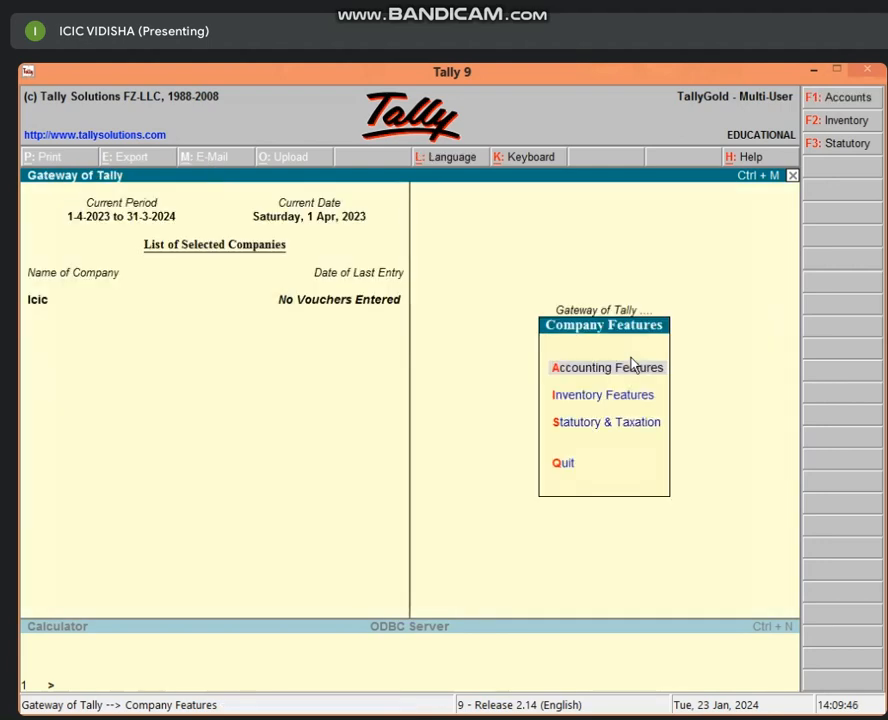
key(Escape)
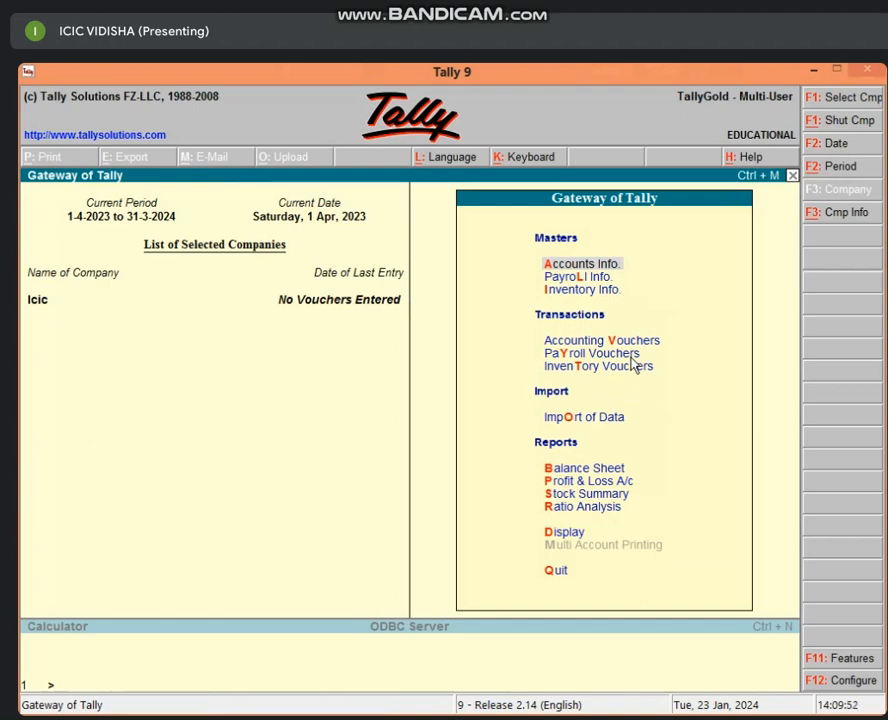
Step: Check the new Payroll Vouchers and Payroll Info entries, then reopen Company Features
click(576, 356)
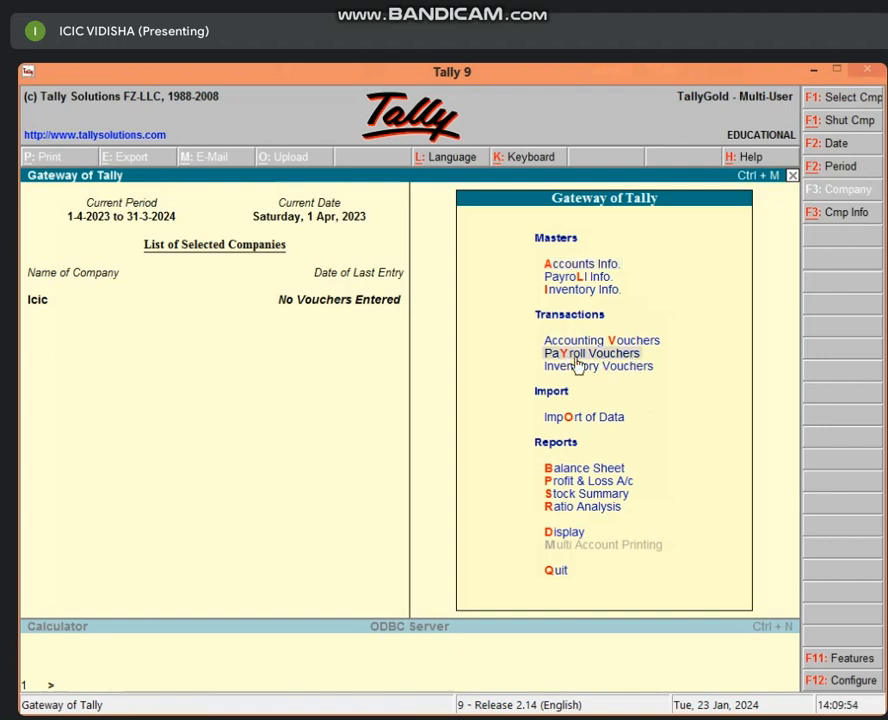
click(584, 283)
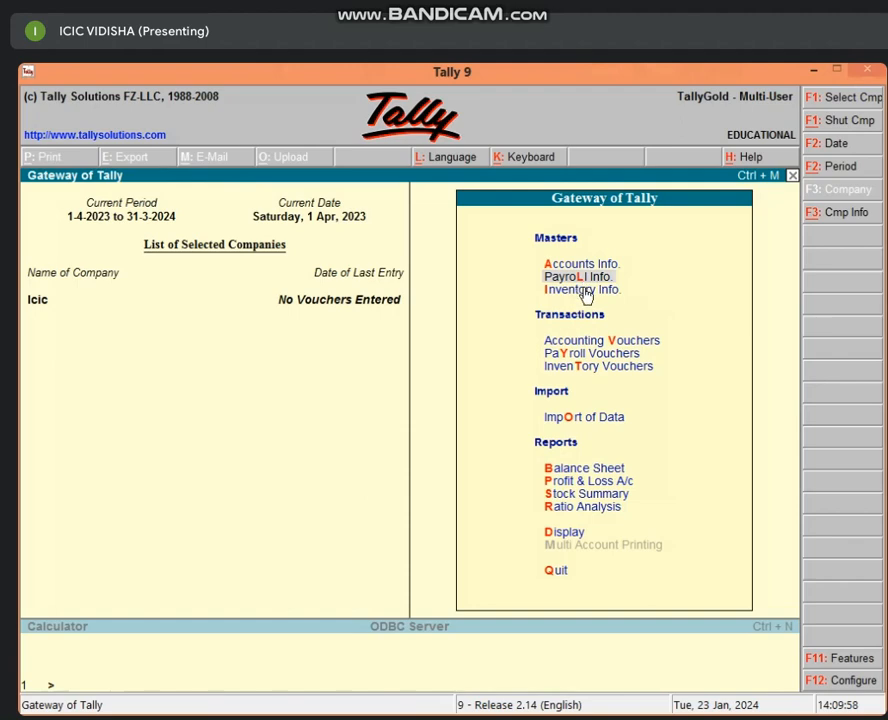
key(F11)
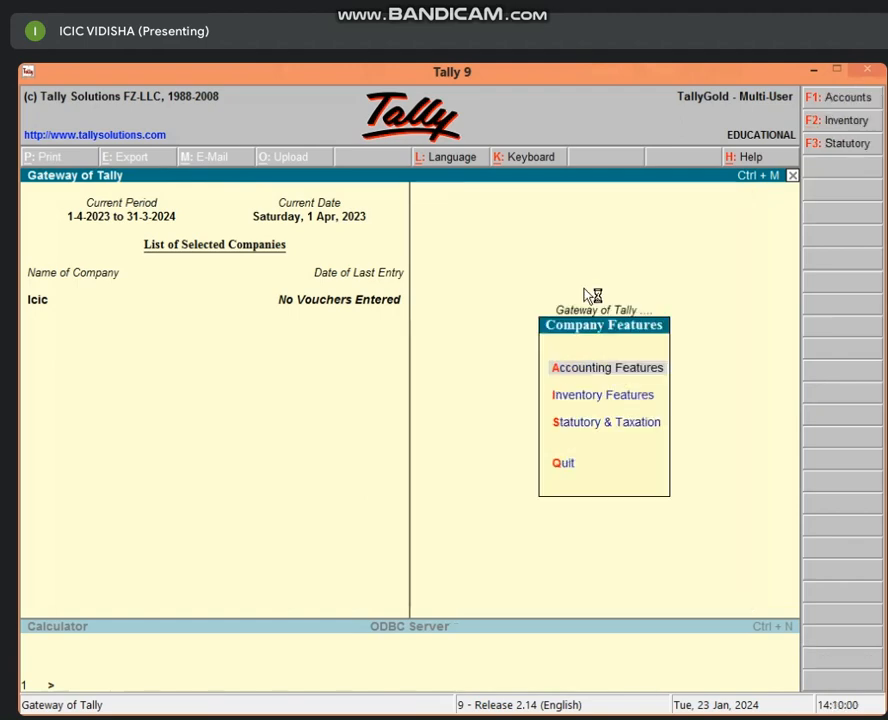
Step: Set Maintain Payroll to No in Accounting Features and return to the main menu
key(Return)
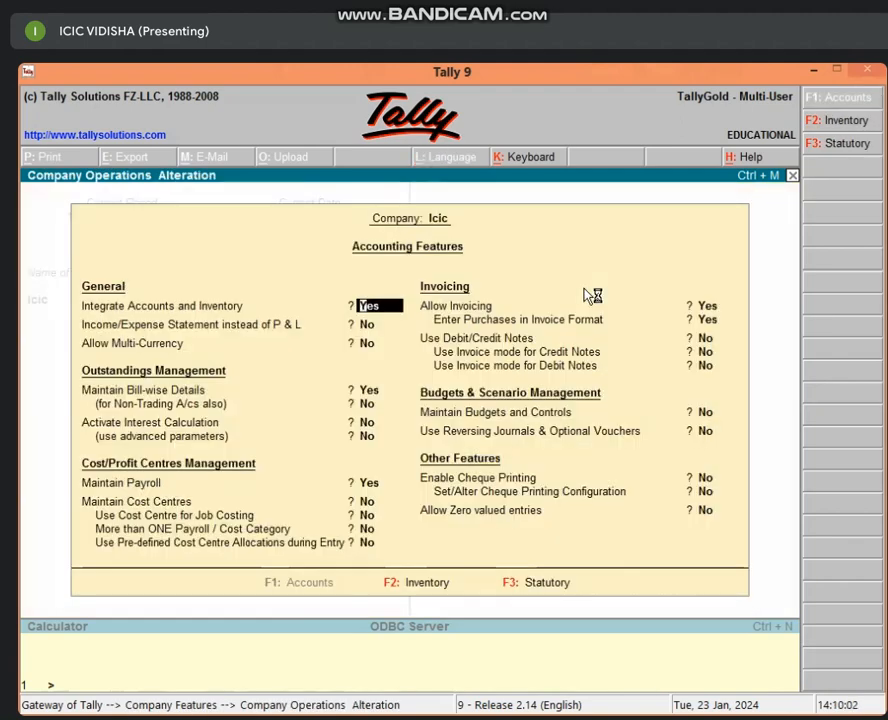
key(Return)
key(Return)
key(Return)
key(Return)
key(Return)
key(Return)
key(Return)
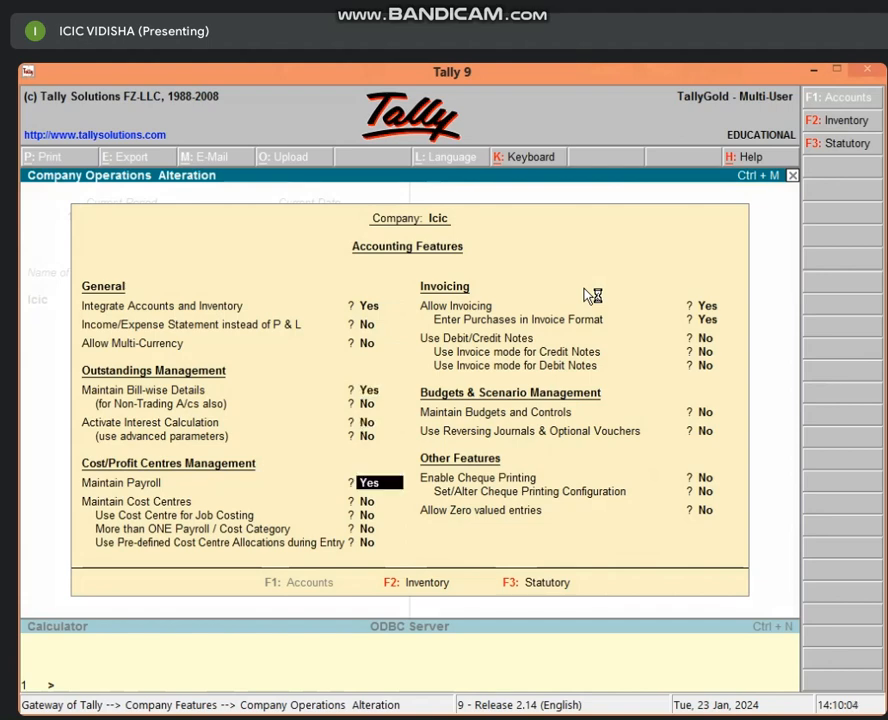
key(Return)
key(Up)
text(n)
key(Return)
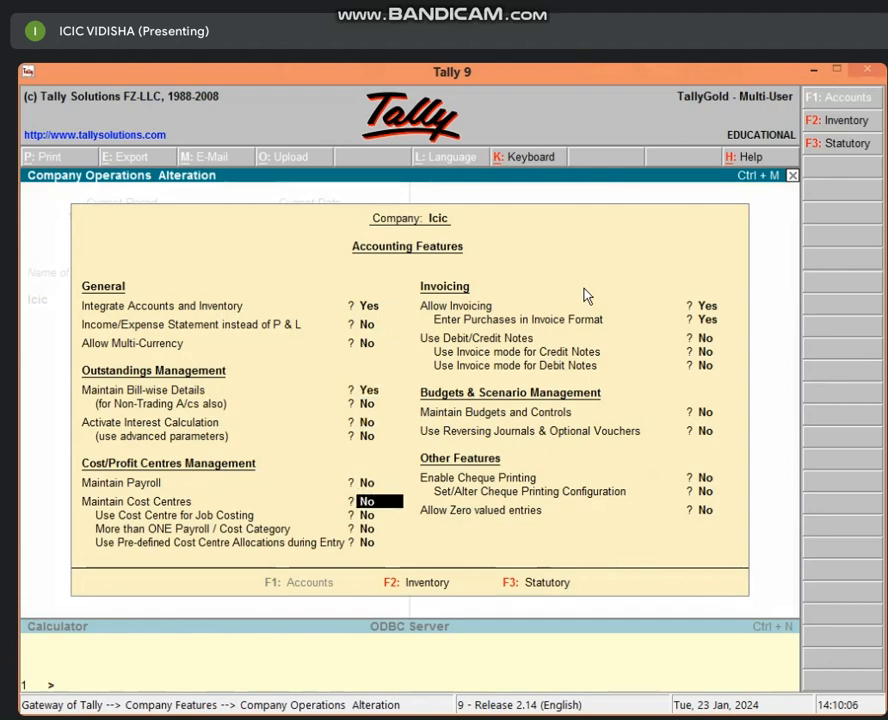
key(Escape)
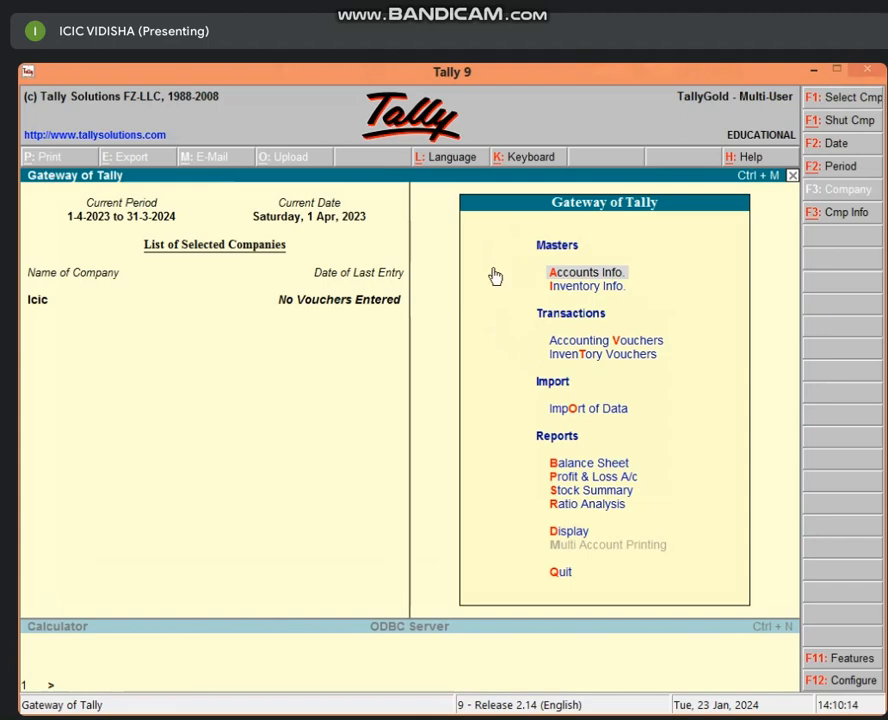
Step: Turn Maintain Payroll back to Yes in Accounting Features and return to Gateway of Tally
key(F11)
key(Return)
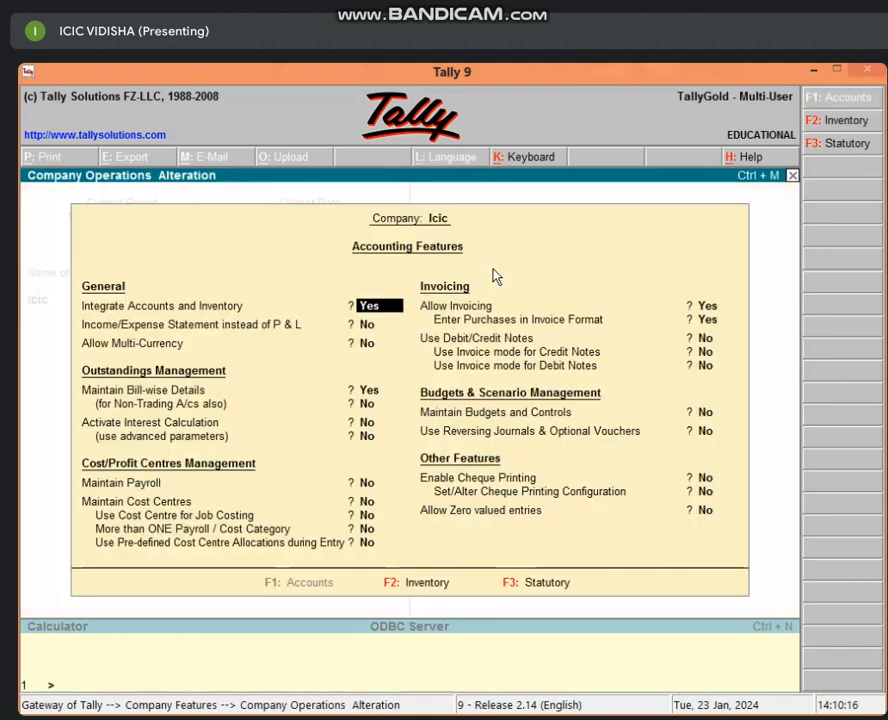
key(Return)
key(Return)
key(Return)
key(Return)
key(Return)
key(Return)
key(Return)
key(Return)
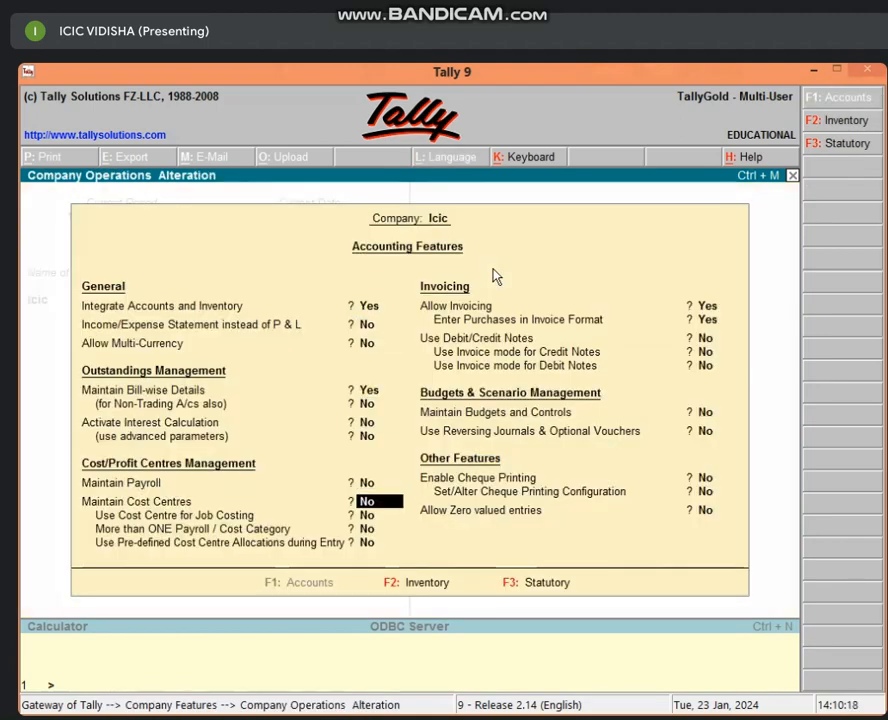
key(Up)
key(y)
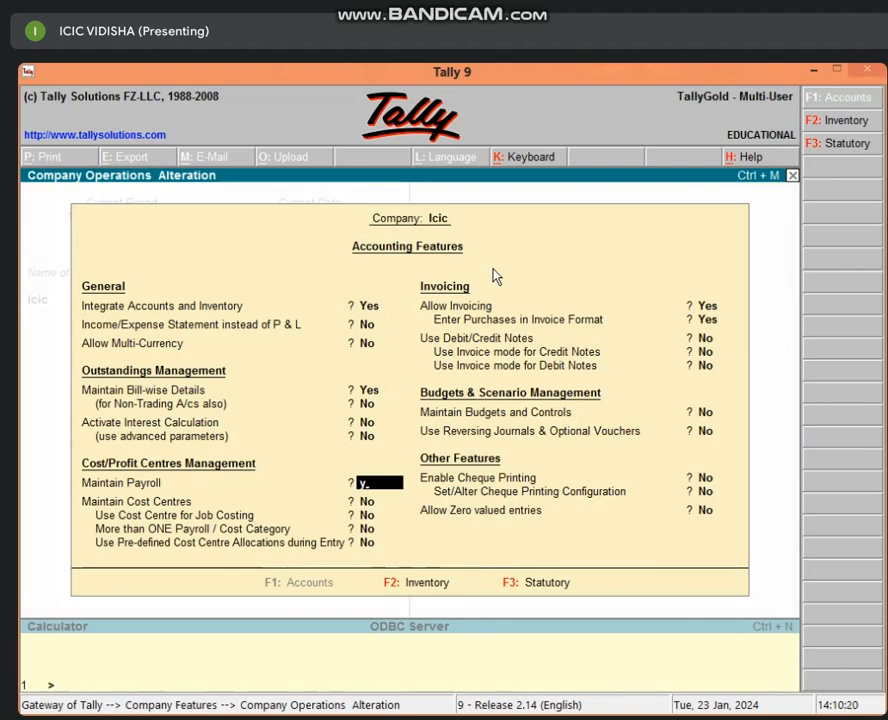
key(Return)
key(Return)
key(Return)
key(Return)
key(Return)
key(Return)
key(Return)
key(Return)
key(Return)
key(Return)
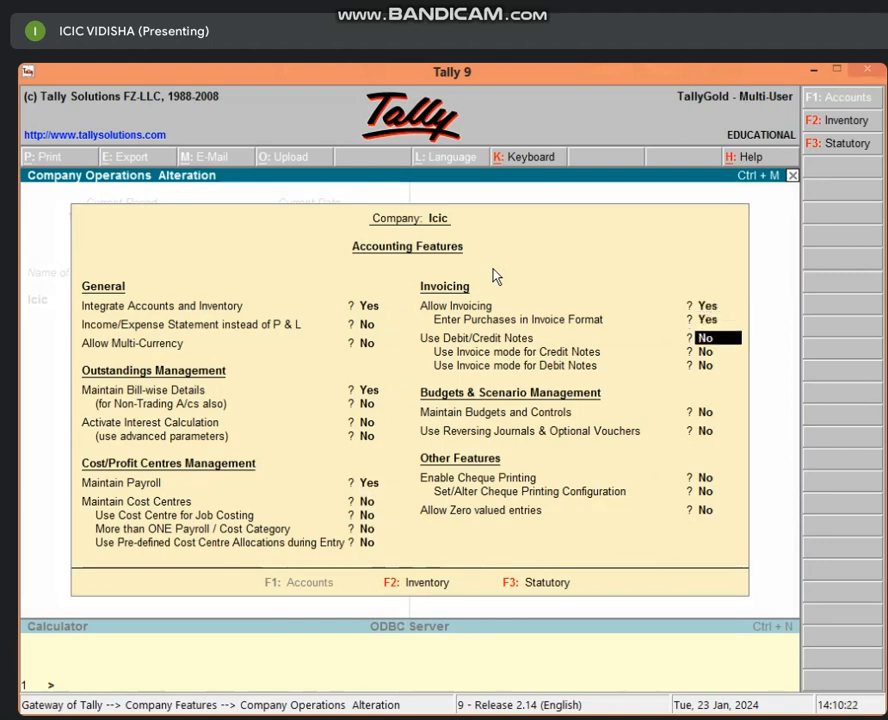
key(Return)
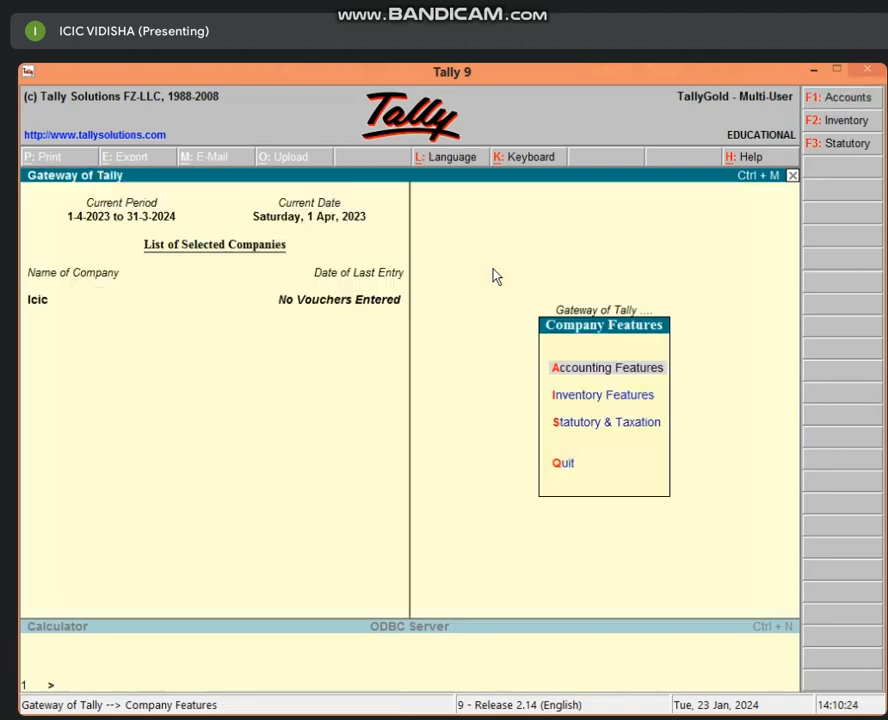
key(Escape)
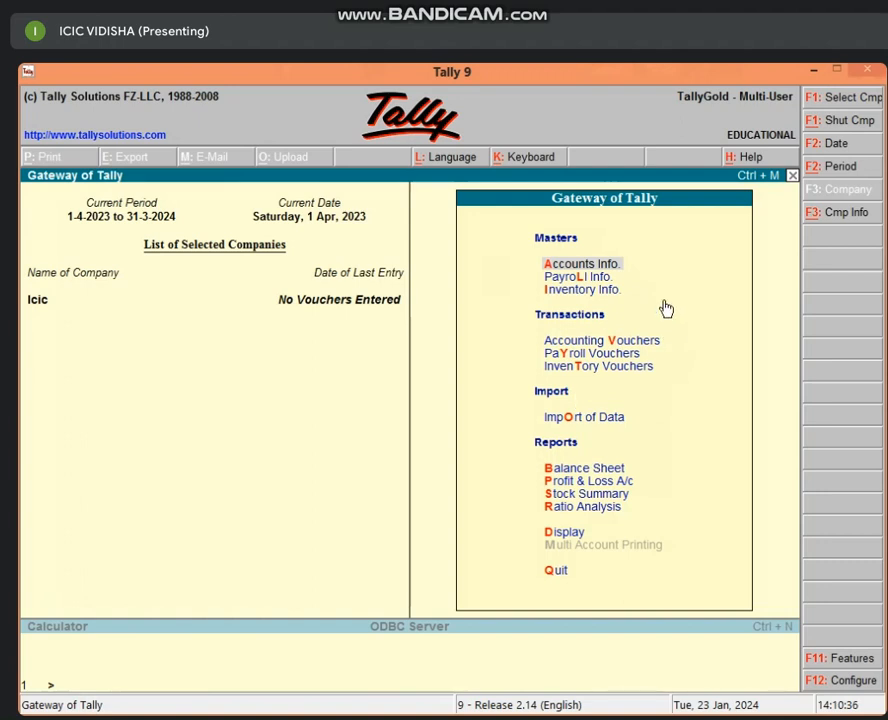
click(598, 280)
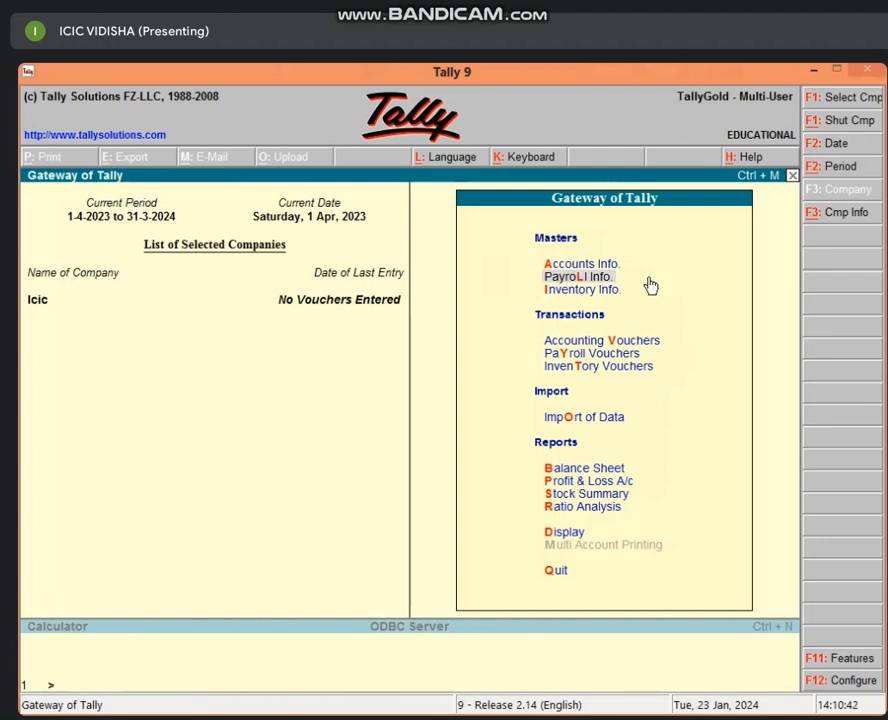
Step: Go to Payroll Info > Pay Heads > Create to start a new pay head
key(Return)
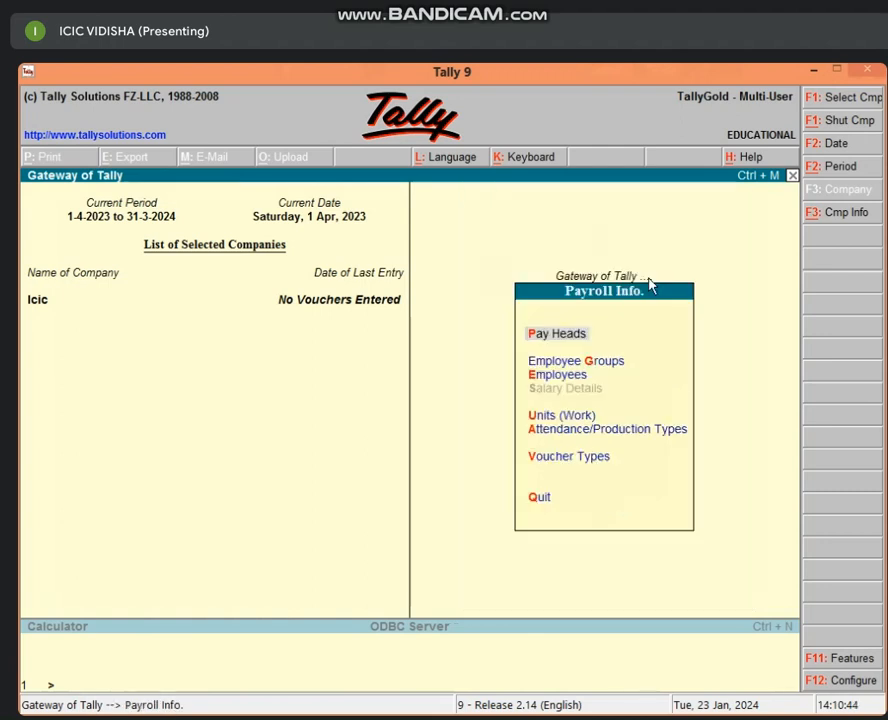
key(Return)
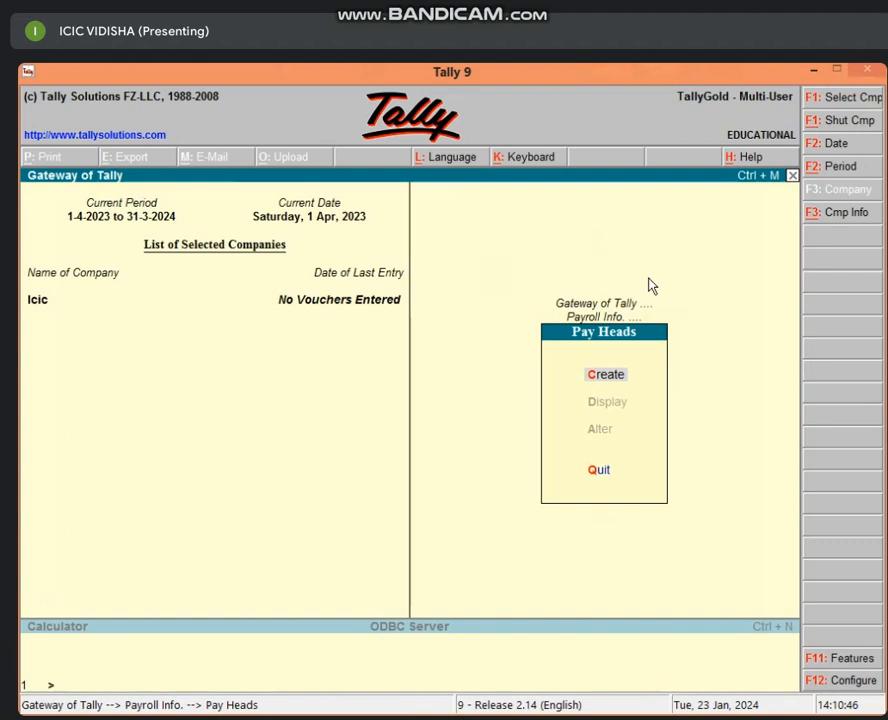
key(Return)
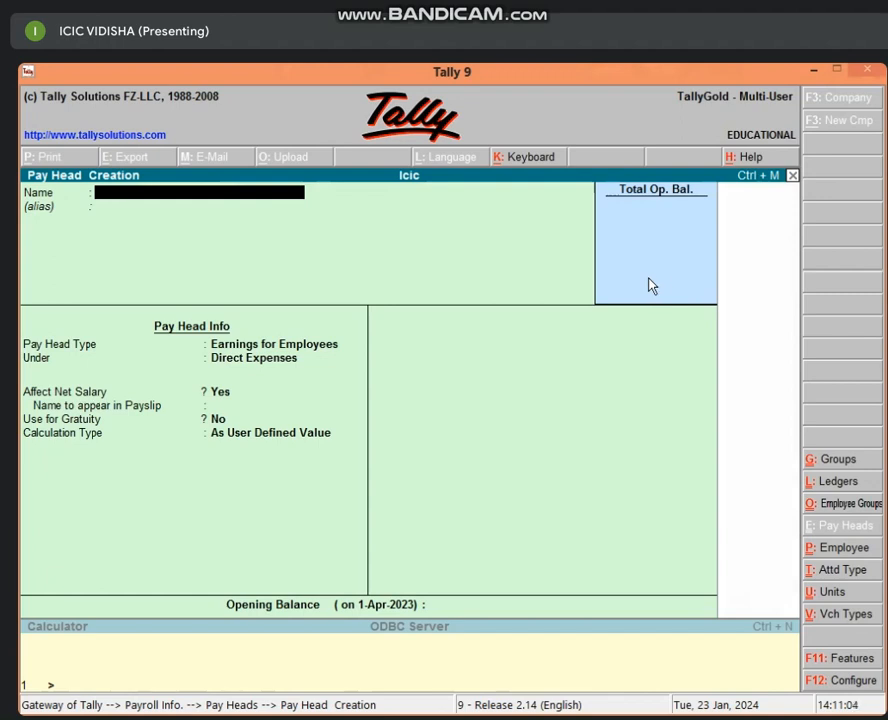
key(Escape)
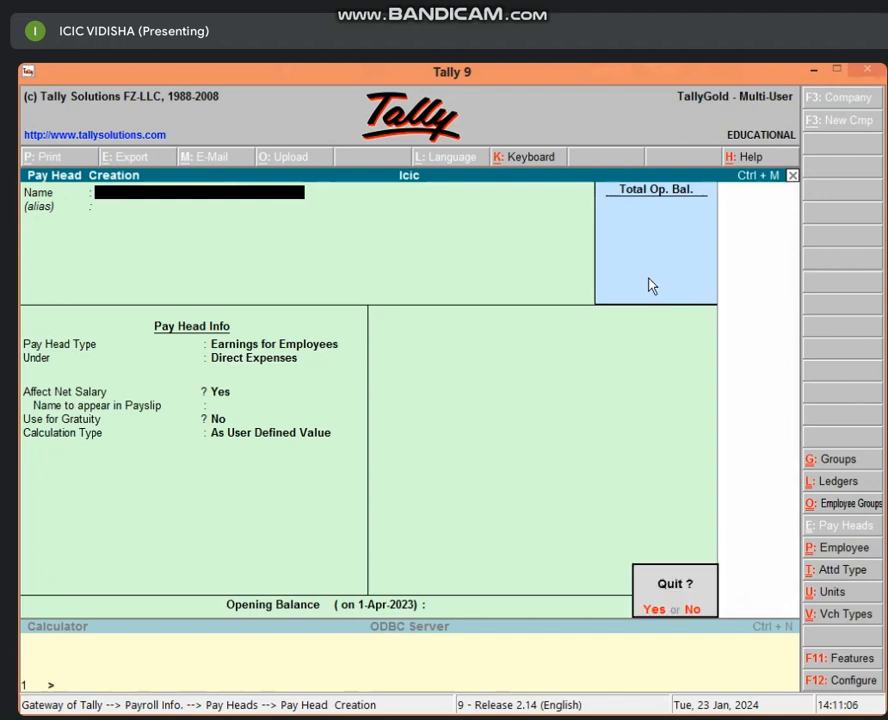
key(Return)
key(Escape)
key(Escape)
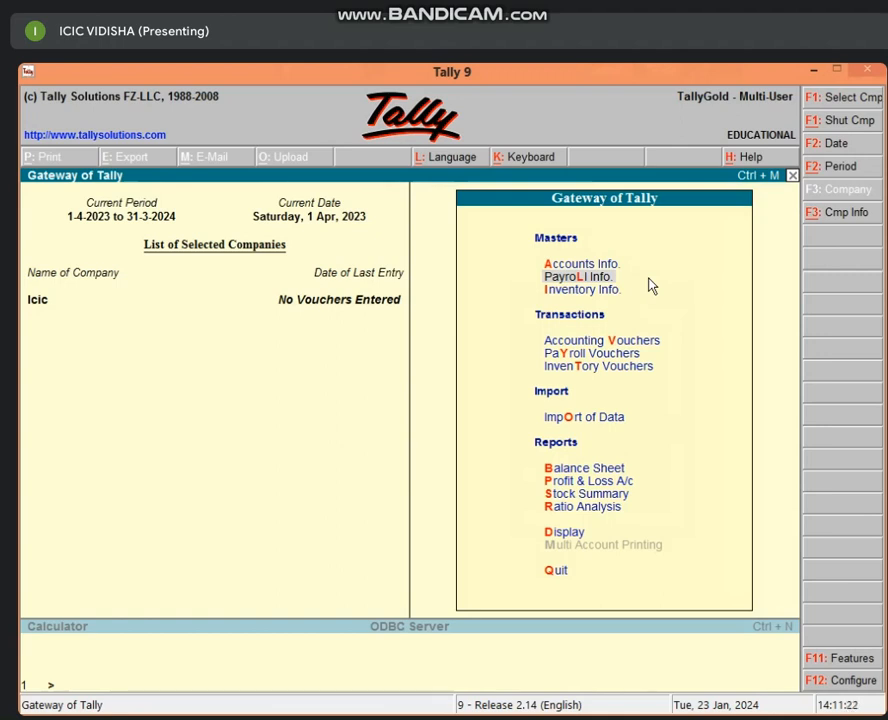
click(651, 283)
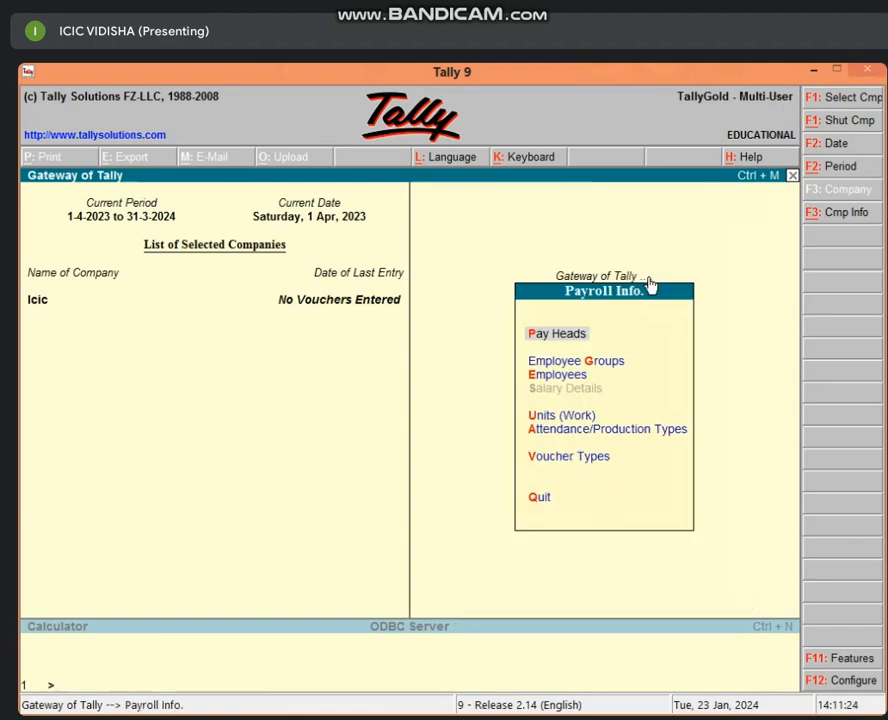
key(Return)
key(Return)
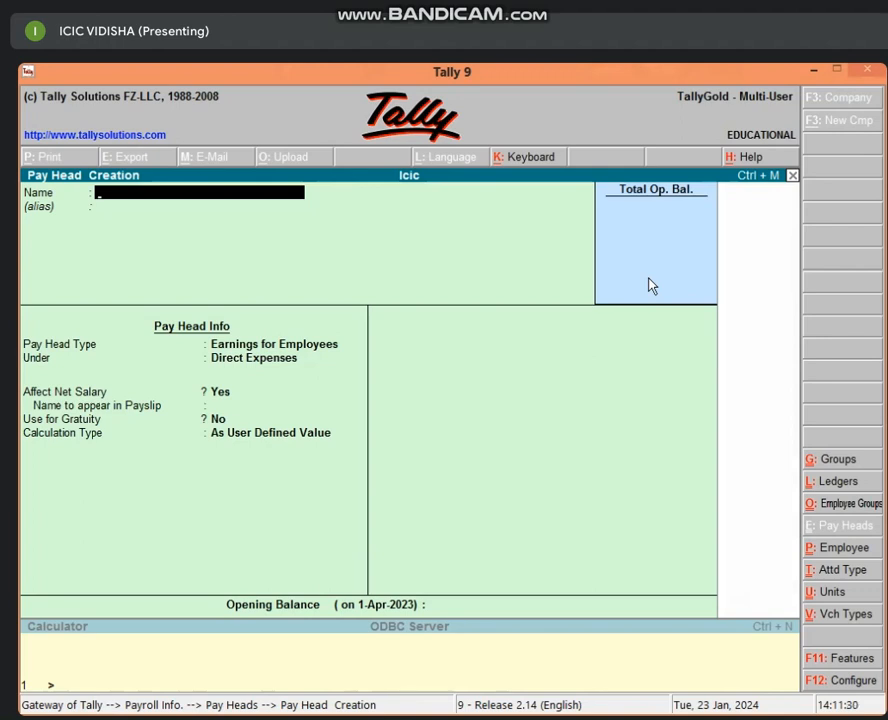
Step: Enter SALARY as the pay head name, correcting the earlier typing mistakes
text(Salary)
key(BackSpace)
key(BackSpace)
key(BackSpace)
key(BackSpace)
key(BackSpace)
key(BackSpace)
text(SAK)
key(BackSpace)
text(LARY)
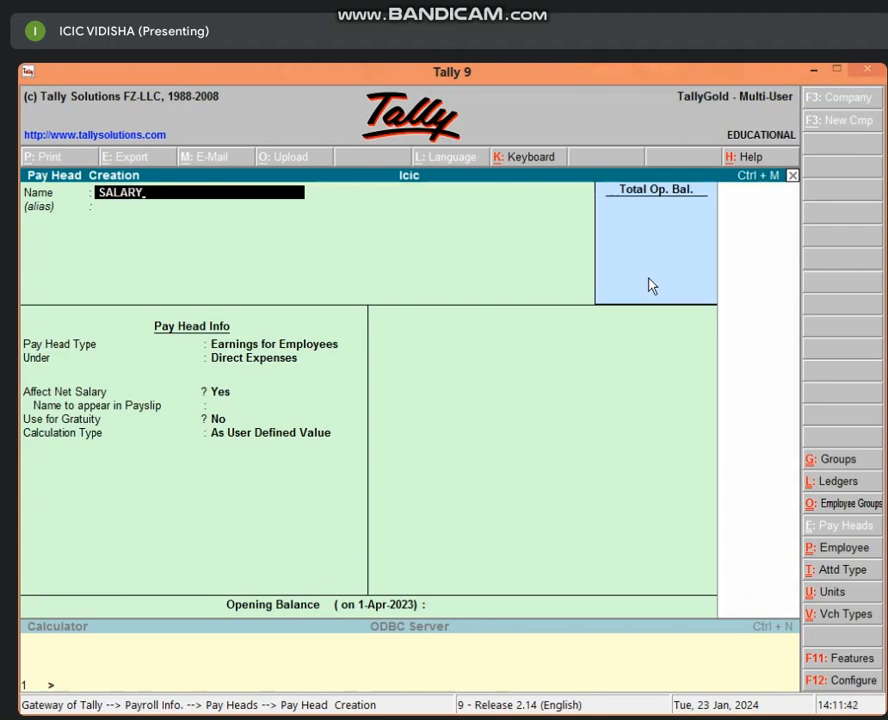
key(Return)
key(Return)
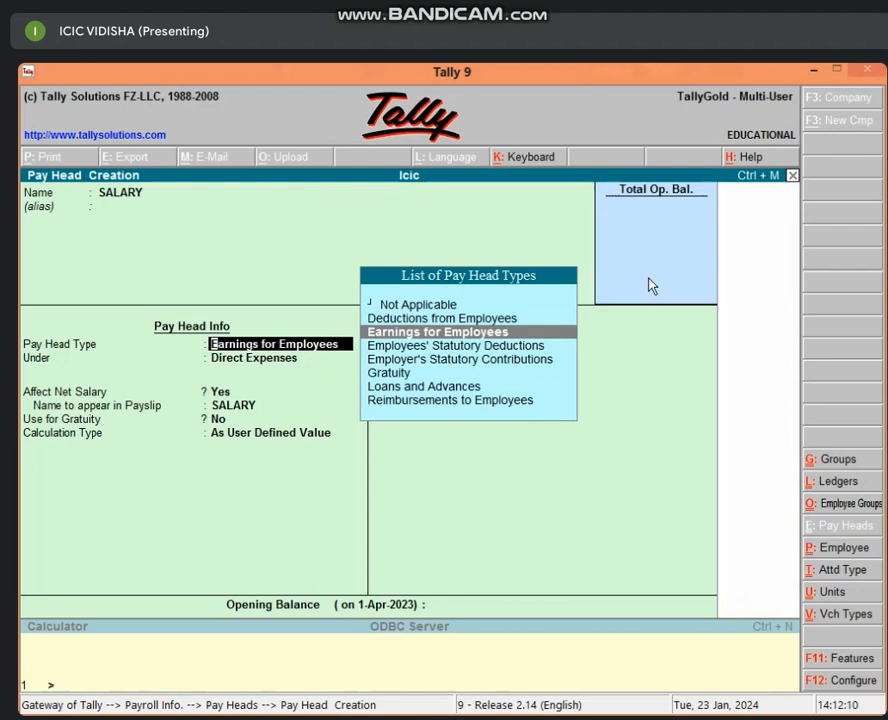
Step: Keep Earnings for Employees as the pay head type and place SALARY under Indirect Expenses
key(Return)
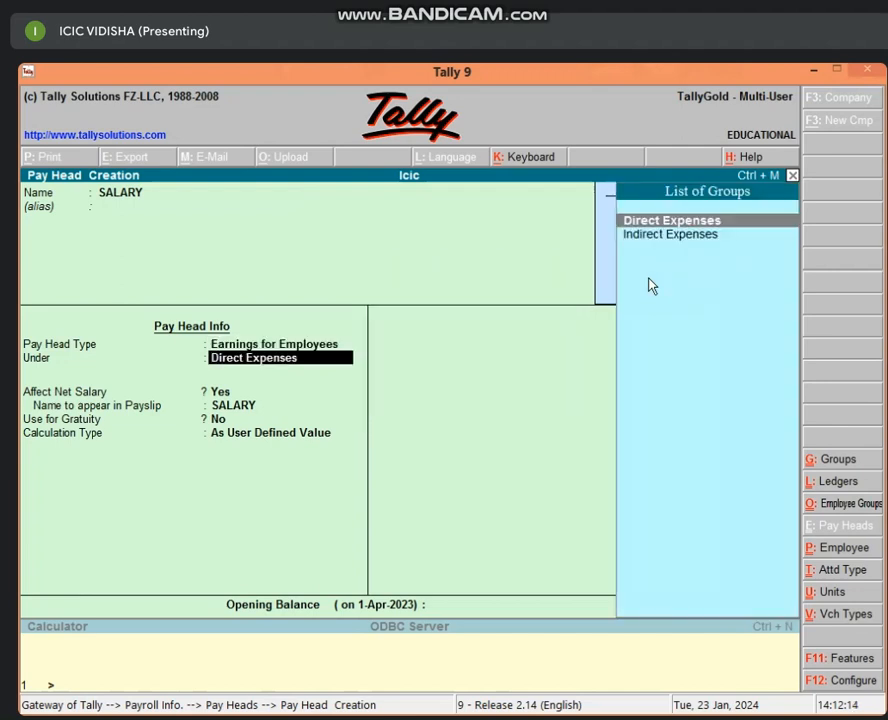
key(Down)
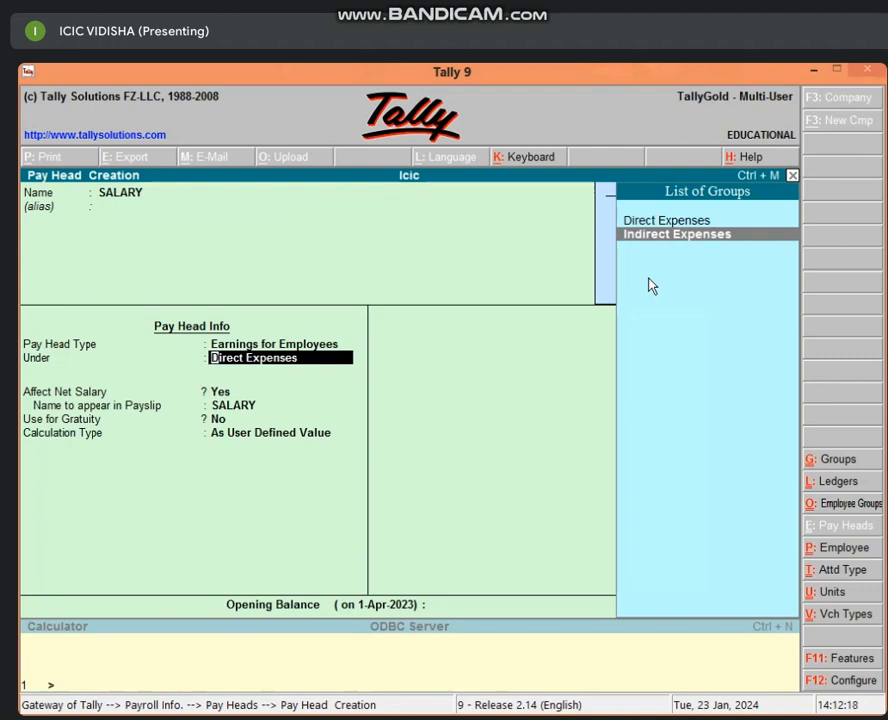
key(Return)
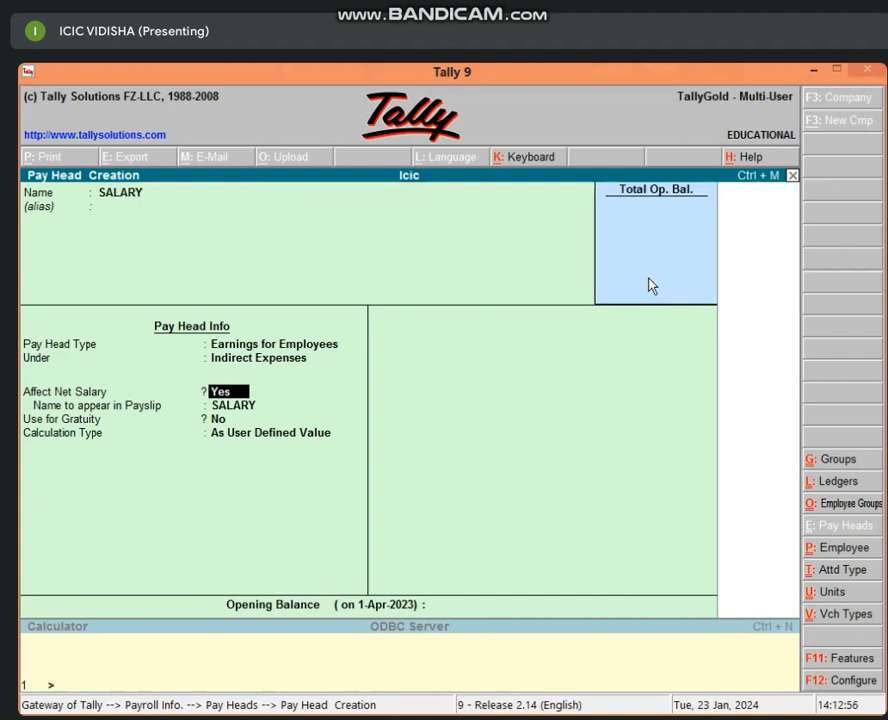
Step: Finish SALARY with Affect Net Salary Yes and As User Defined Value, then name the next pay head ABS
key(Return)
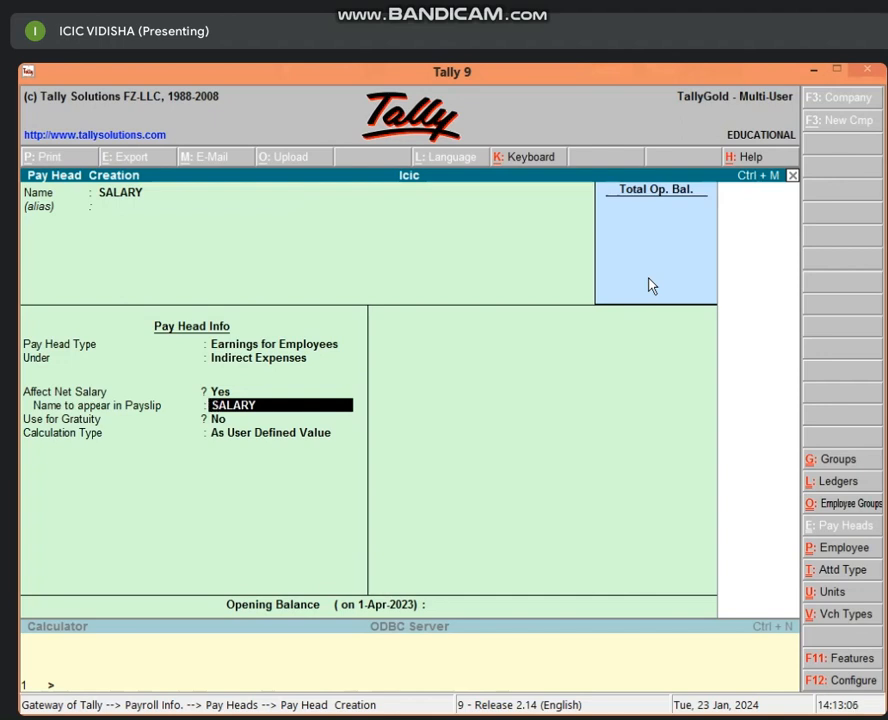
key(Return)
key(Return)
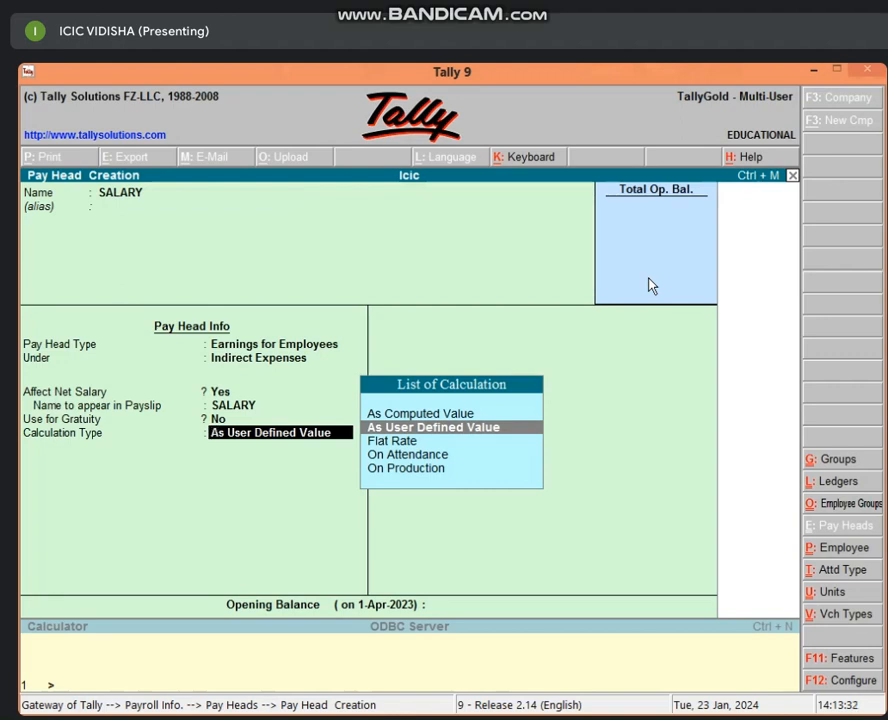
key(Return)
key(Return)
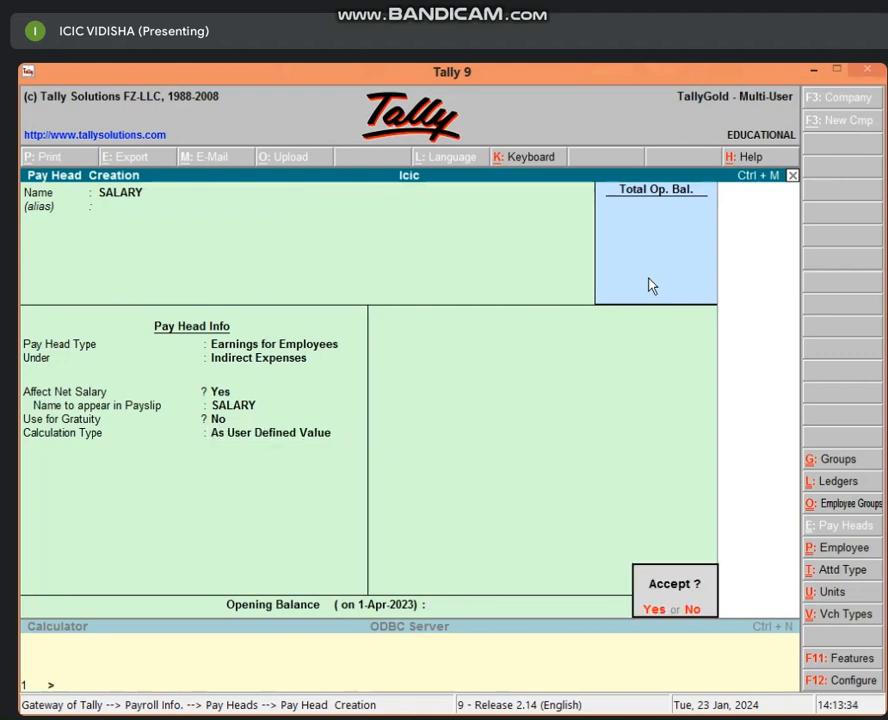
key(Return)
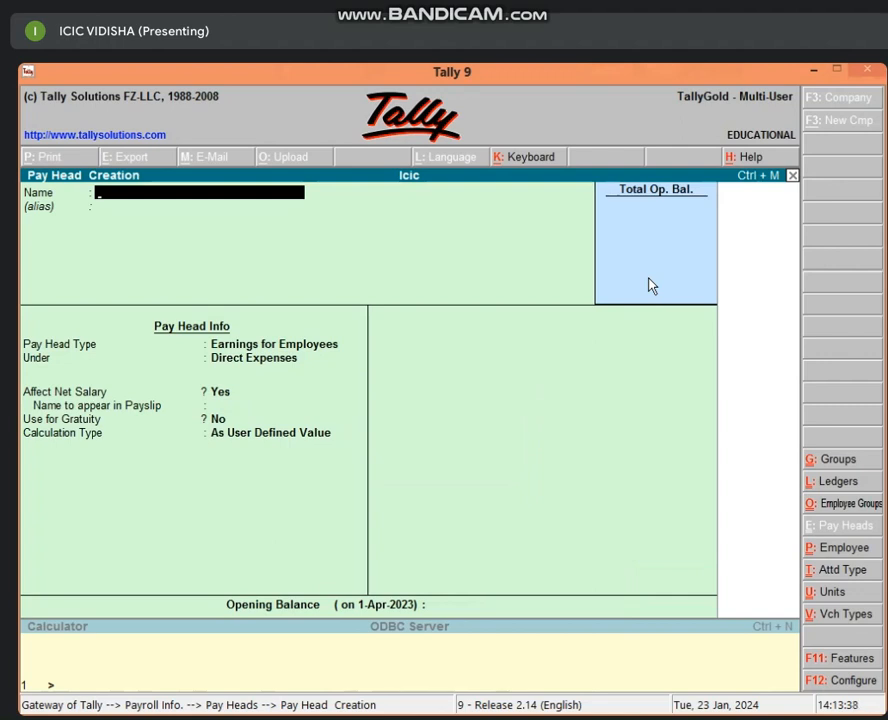
text(ABS)
Step: Accept the name ABS, choose Deductions from Employees as its type and Current Liabilities as its group
key(Return)
key(Return)
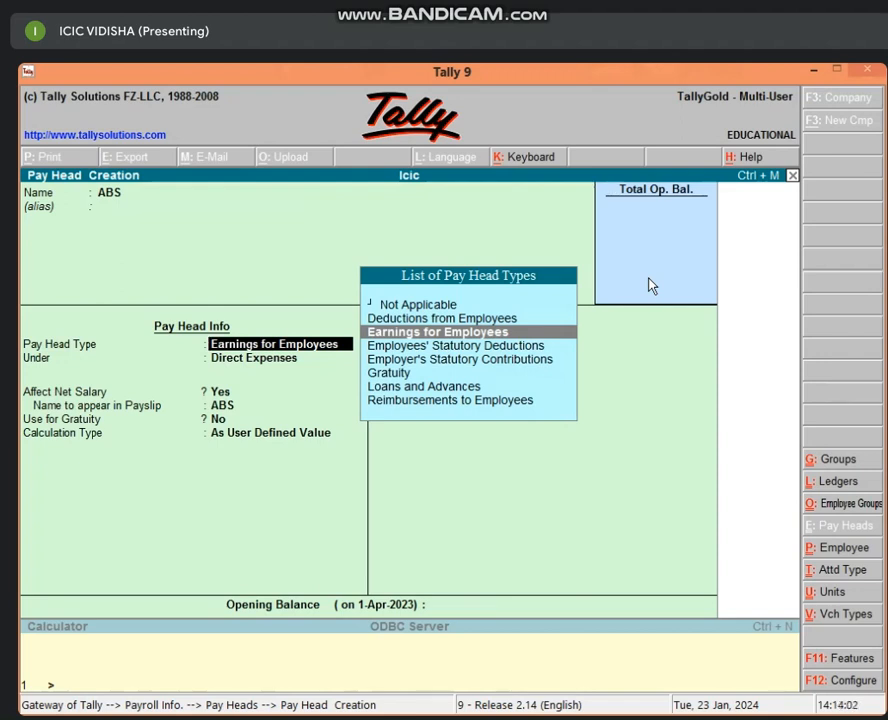
key(Up)
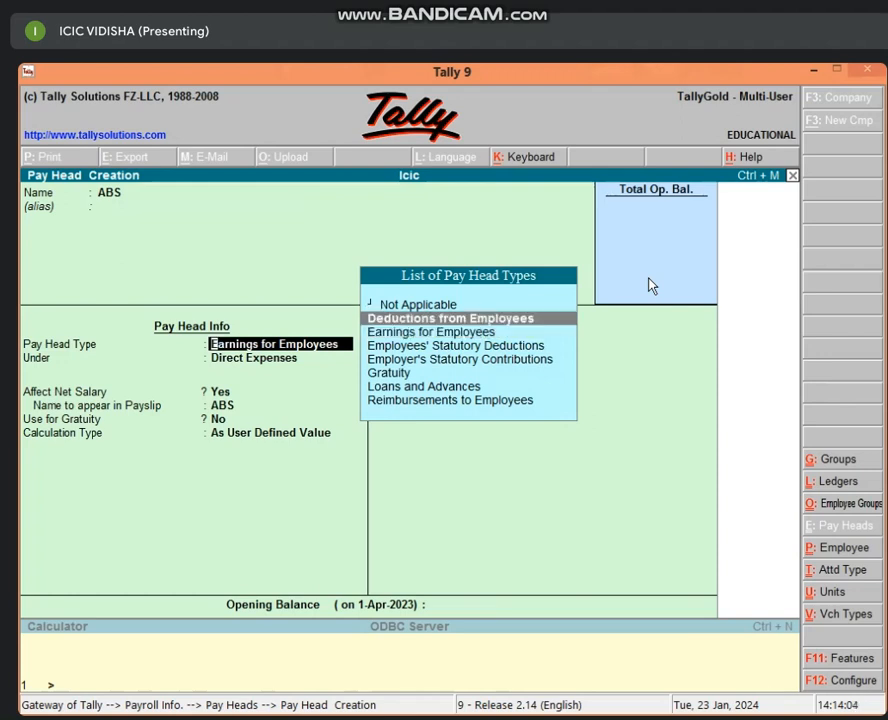
key(Return)
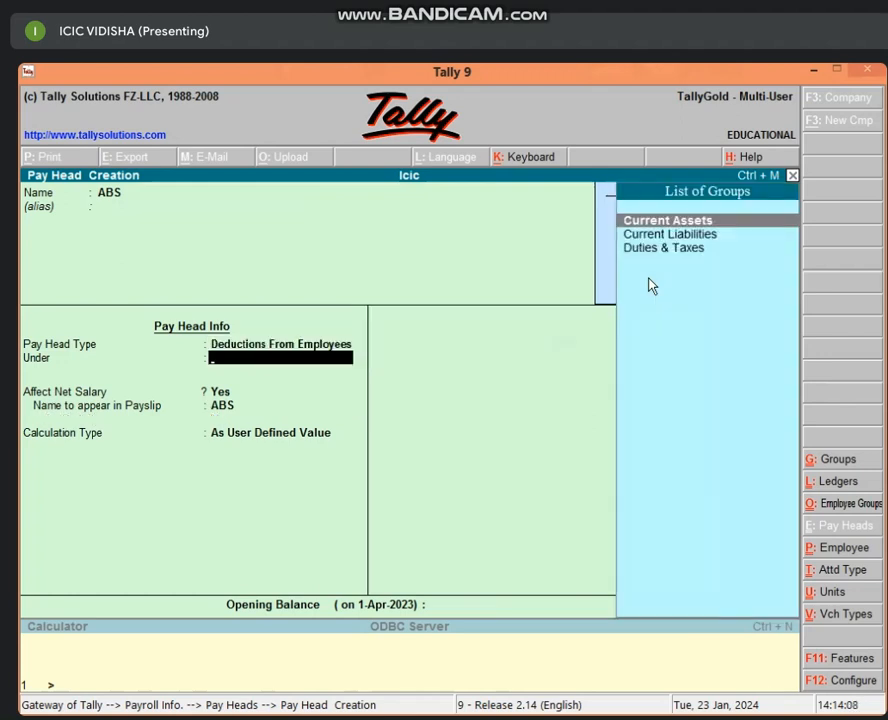
key(Down)
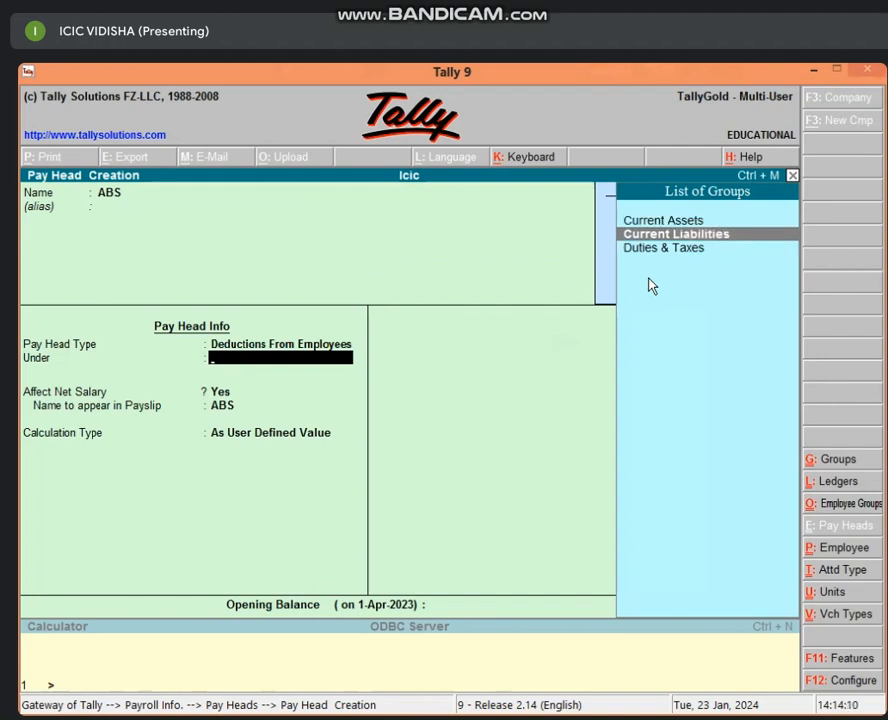
key(Return)
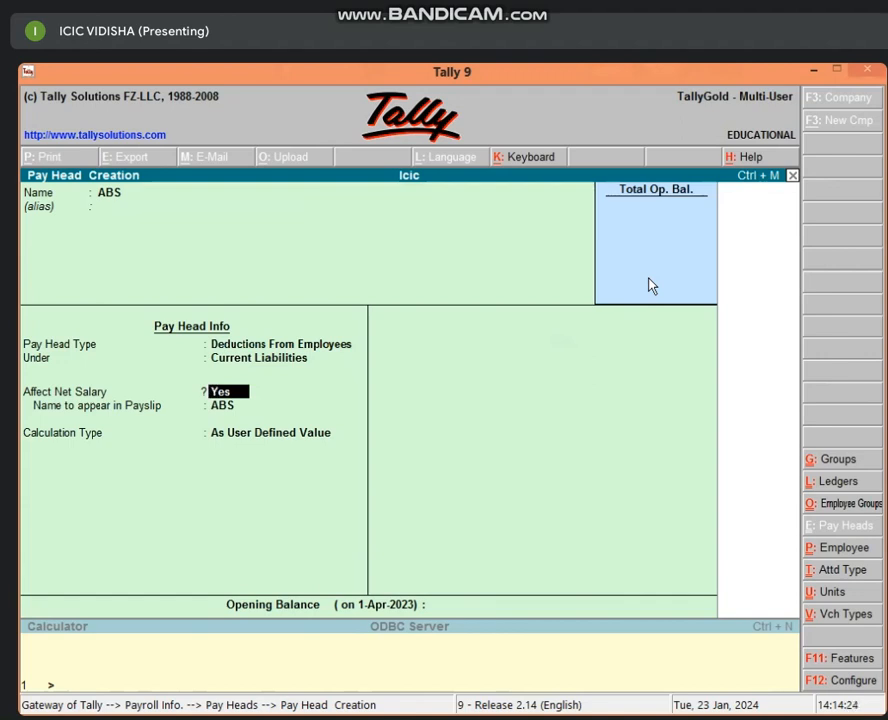
Step: Save the ABS pay head with net salary affected, payslip name ABS and As User Defined Value calculation
key(Return)
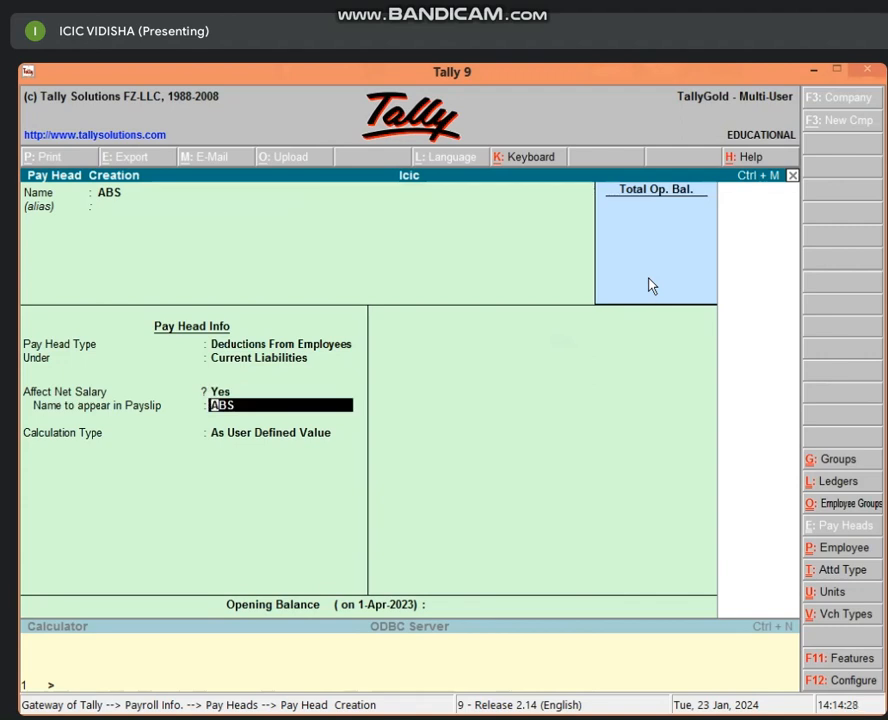
key(Return)
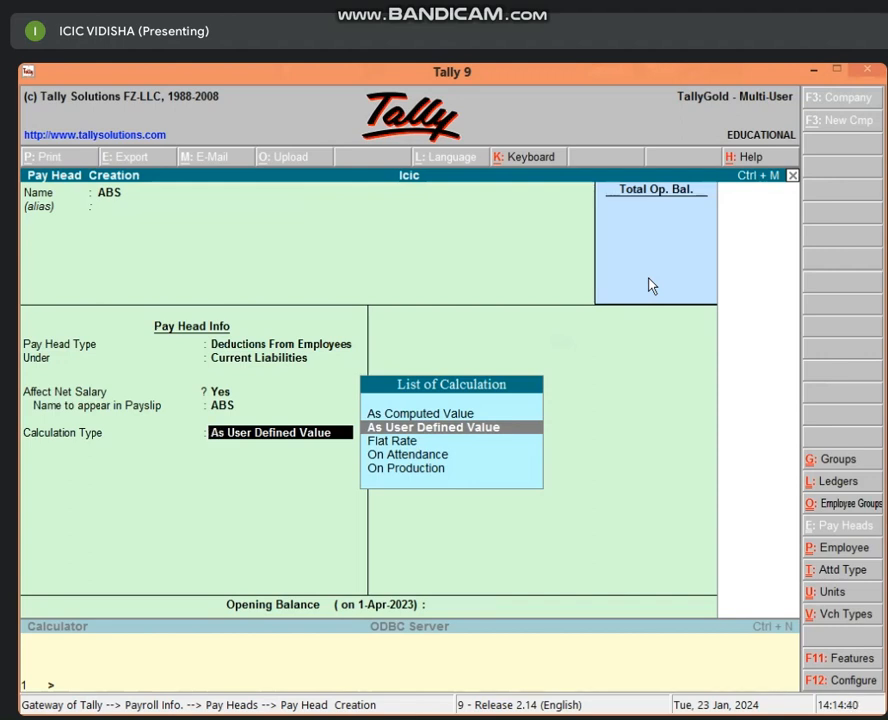
key(Return)
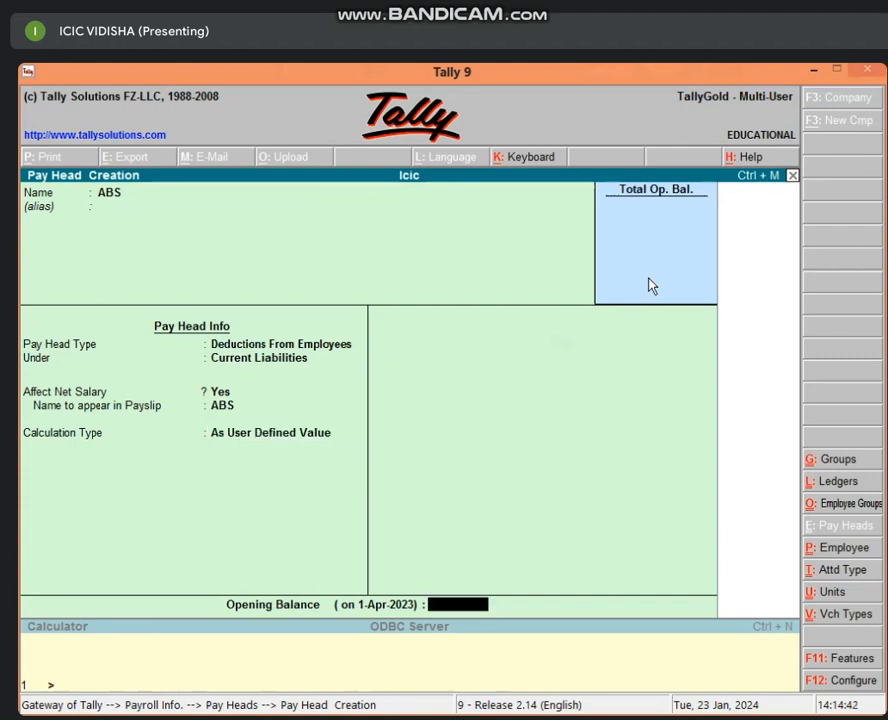
key(Return)
key(Return)
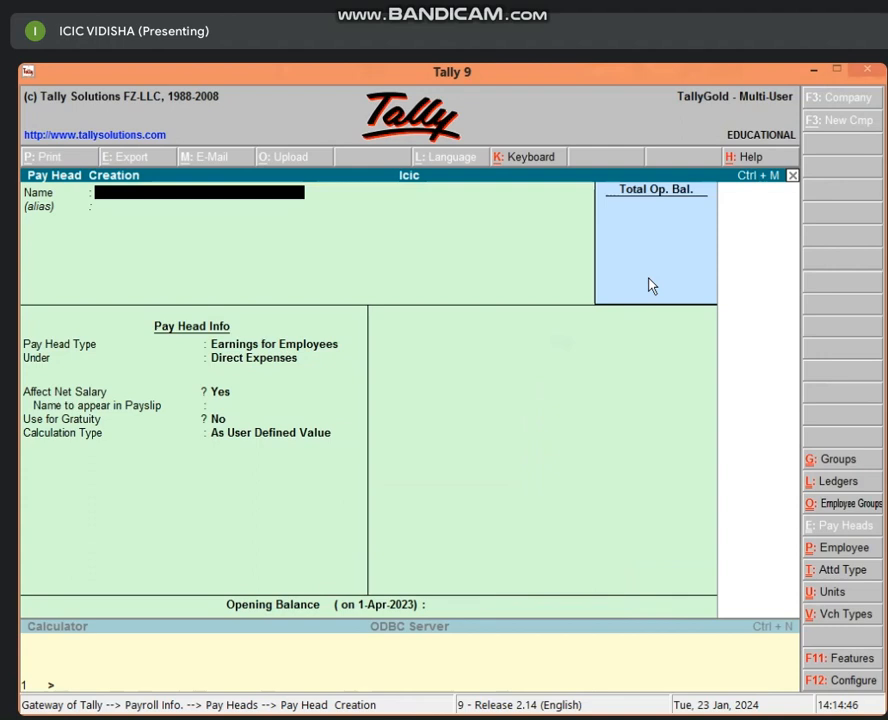
Step: Name the new pay head LEAVE, type Deductions from Employees, under Current Liabilities
text(LEAVE)
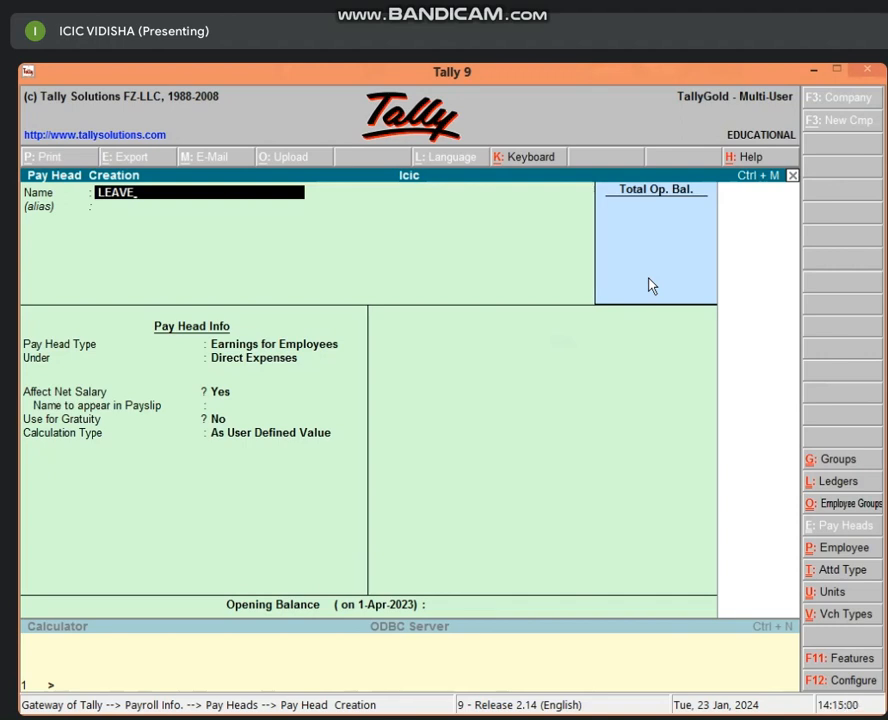
key(Return)
key(Return)
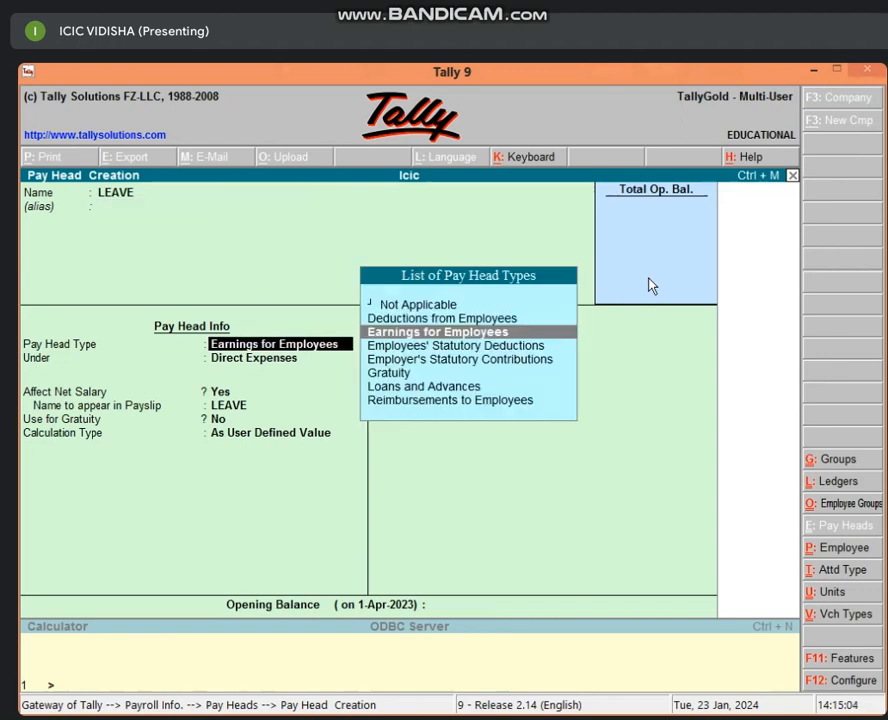
key(Up)
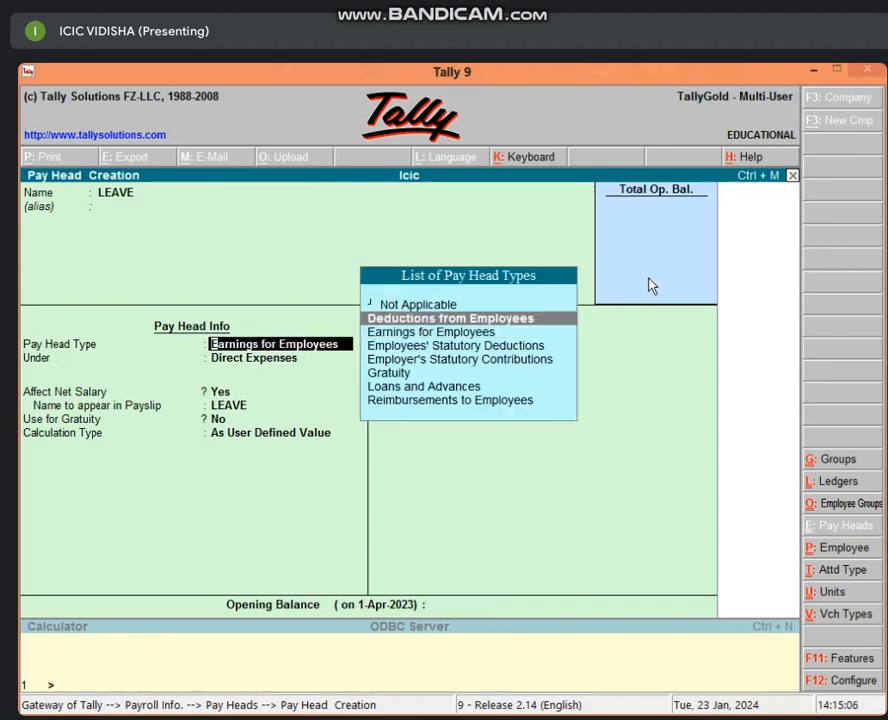
key(Return)
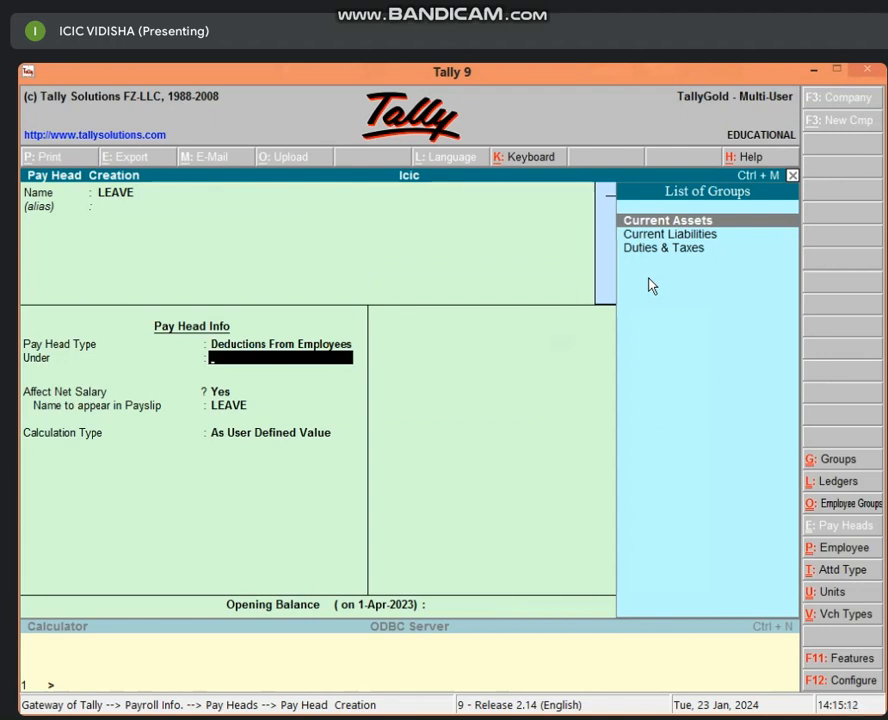
key(Down)
key(Return)
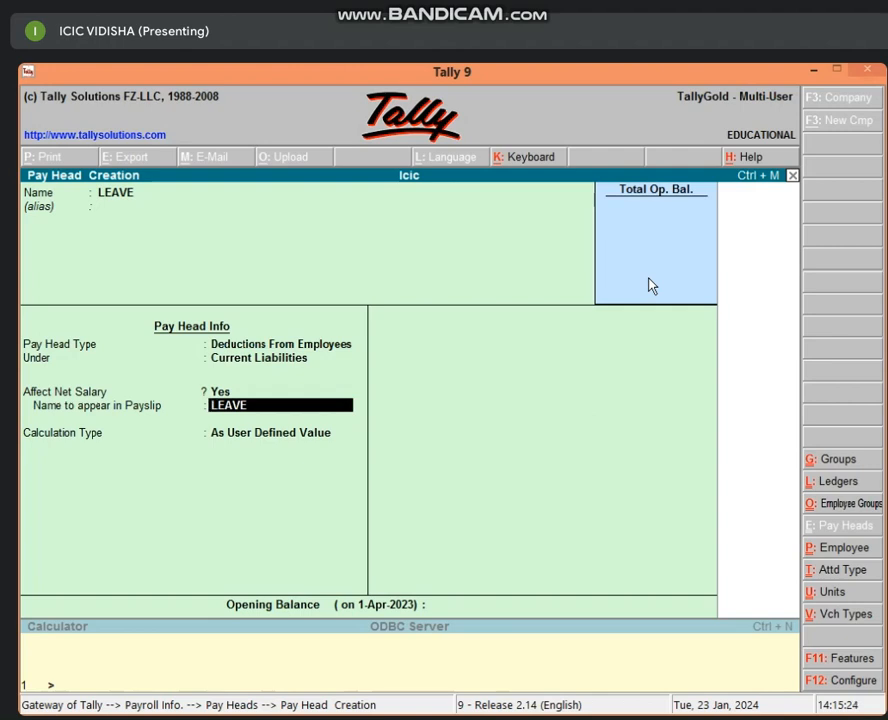
Step: Save LEAVE with payslip name LEAVE and As User Defined Value calculation
key(Return)
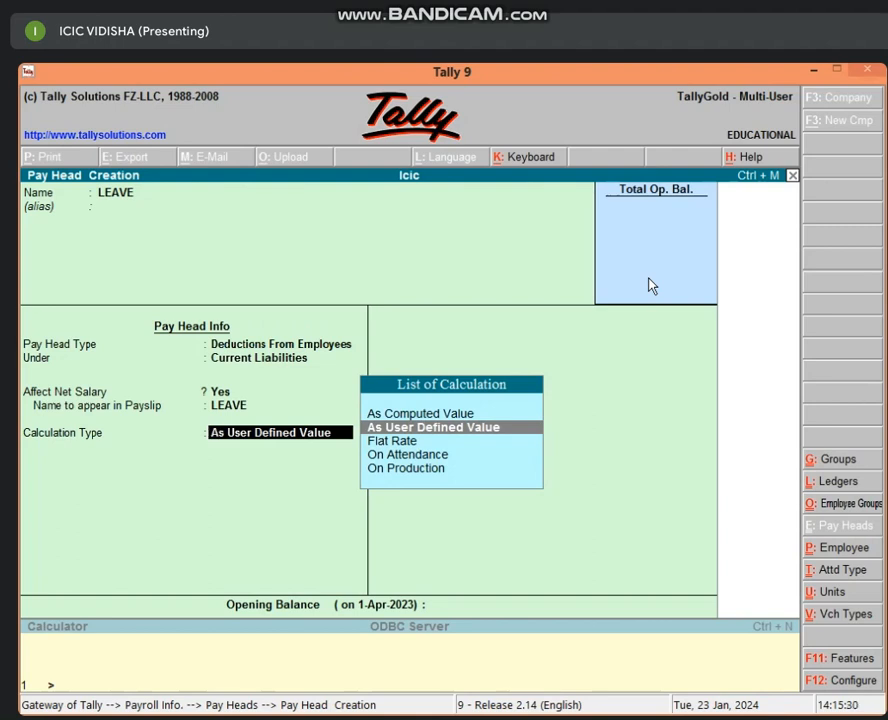
key(Return)
key(Return)
key(Return)
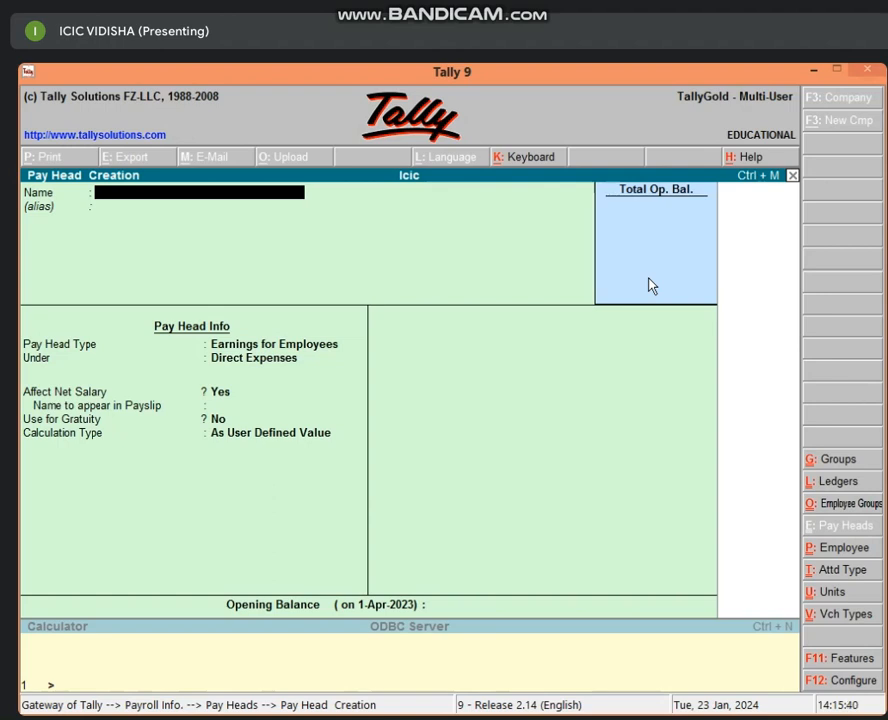
Step: Quit the blank Pay Head Creation form and return to Gateway of Tally
key(Escape)
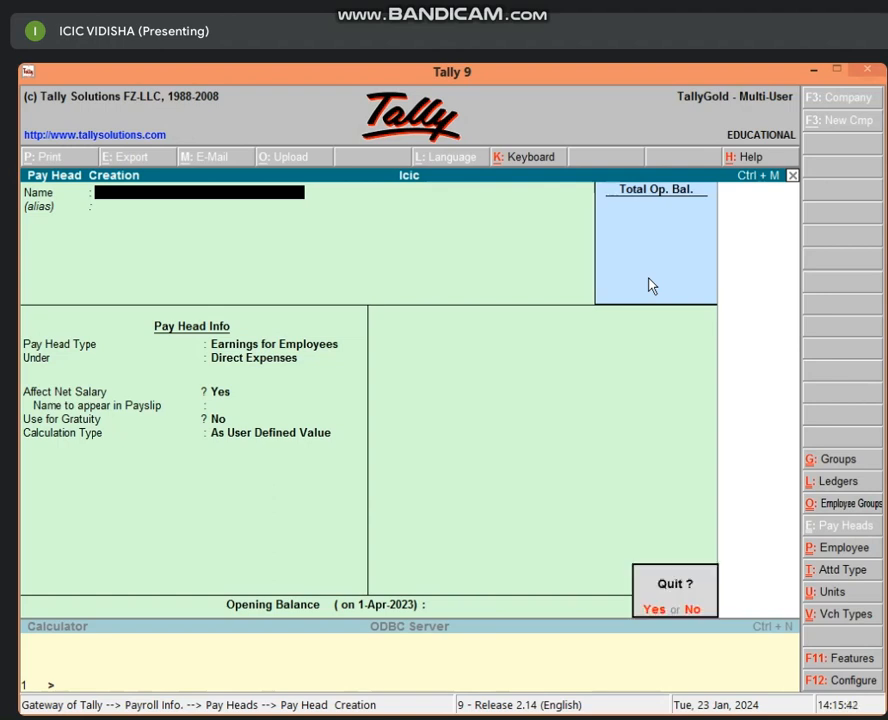
key(y)
key(Escape)
key(Escape)
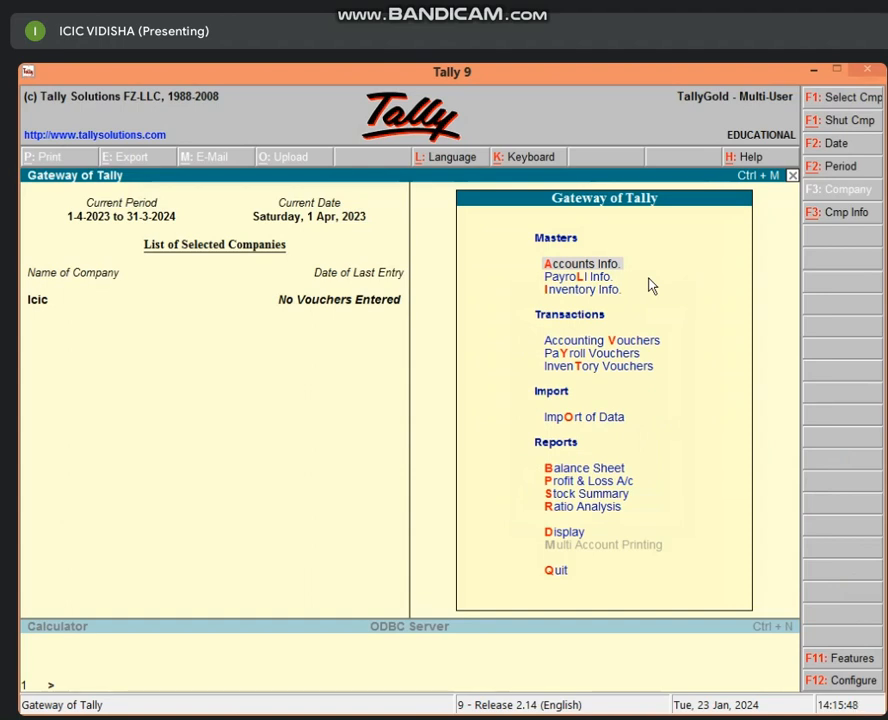
Step: Reopen Icic's Accounting Features with F11 and clear the Maintain Payroll answer
key(F11)
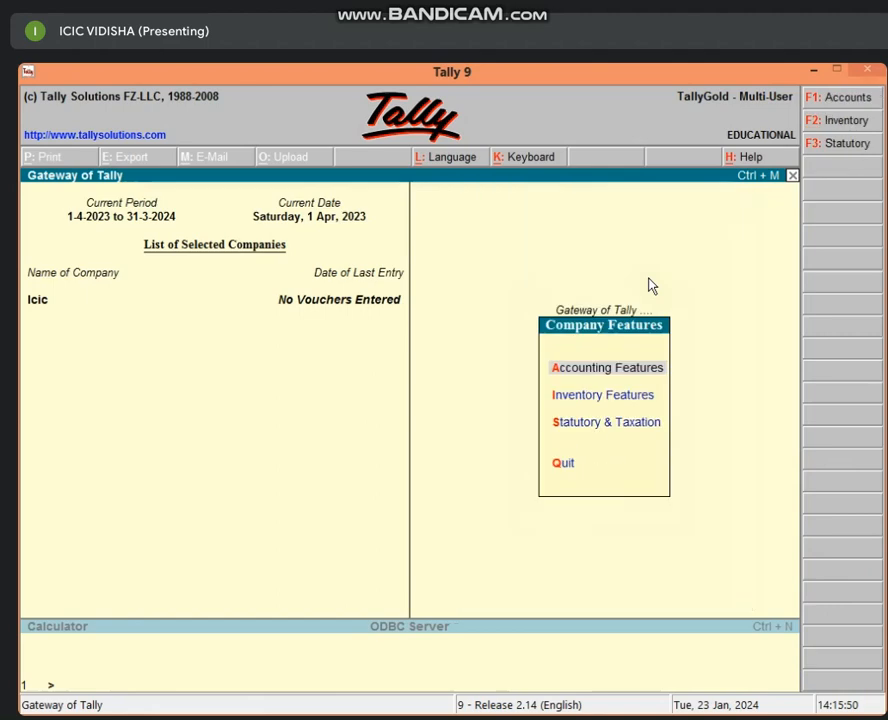
key(Return)
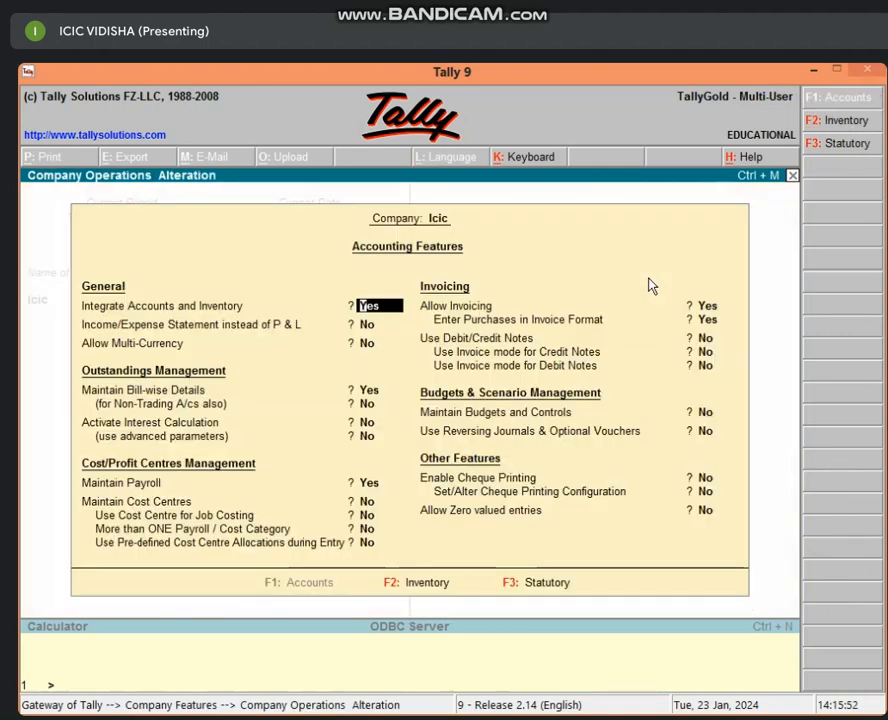
key(Return)
key(Return)
key(Return)
key(Return)
key(Return)
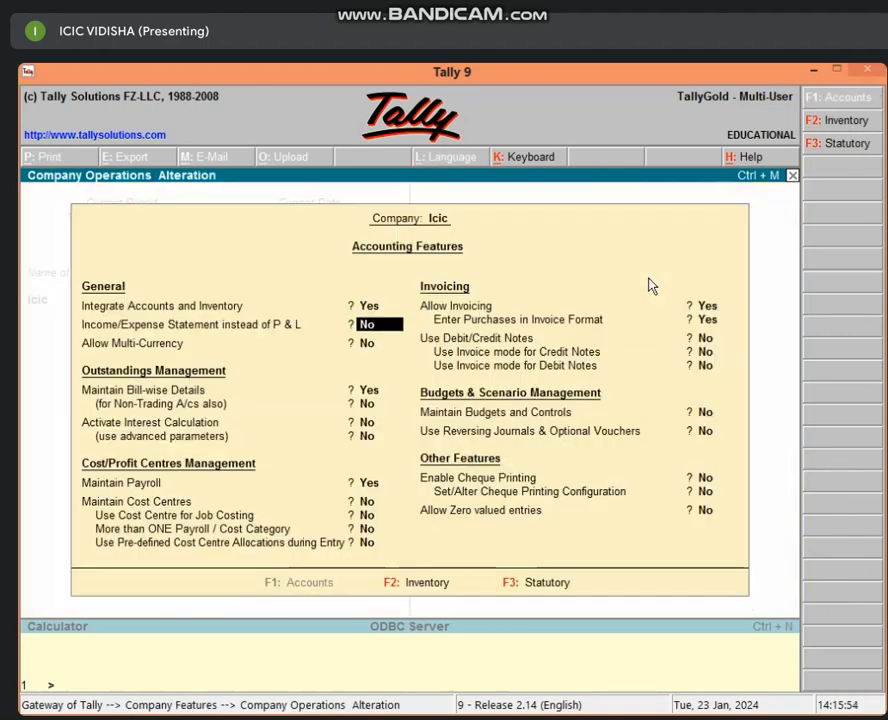
key(Return)
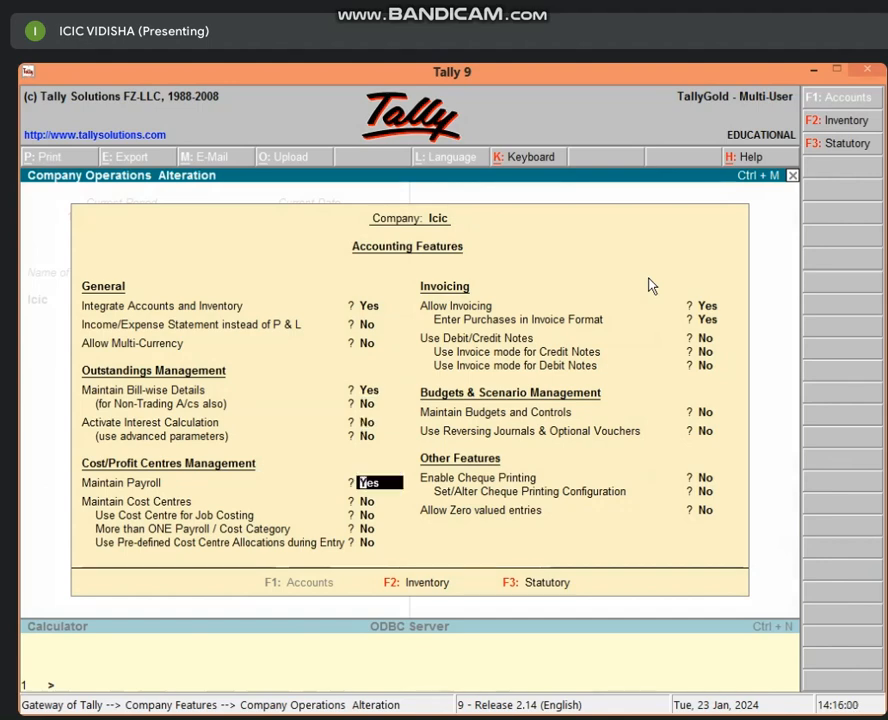
key(BackSpace)
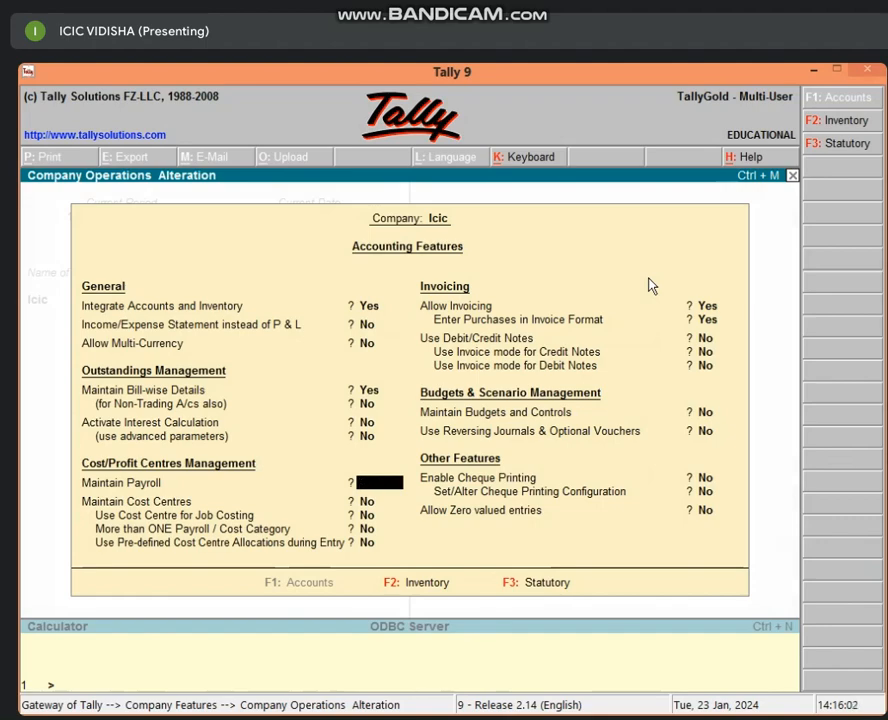